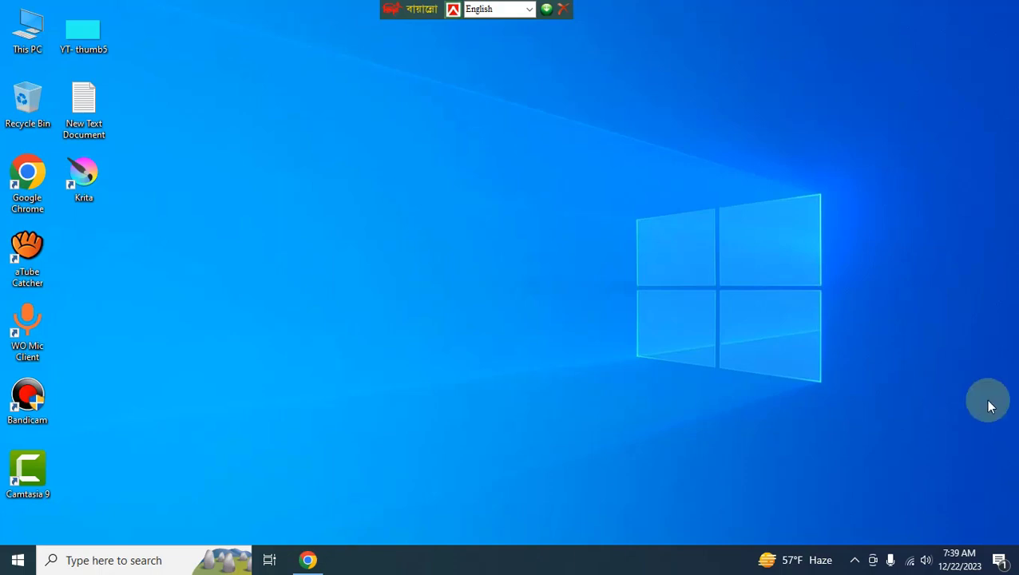
- Switch to Chrome, open the Domains page from the cPanel tools and look through the list of existing domains
{"action": "left_click", "coordinate": [311, 562]}
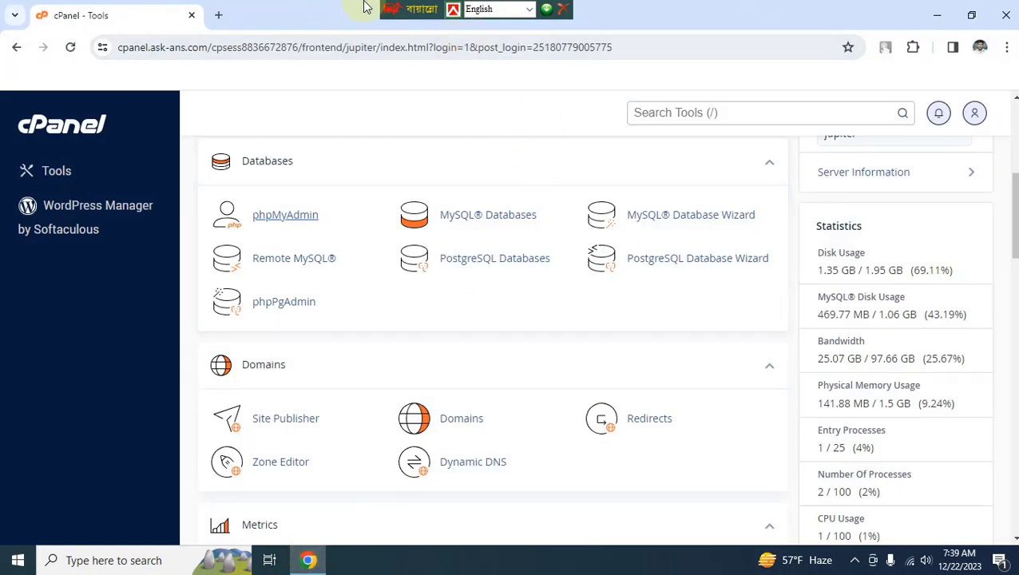
{"action": "left_click", "coordinate": [427, 7]}
{"action": "mouse_move", "coordinate": [471, 6]}
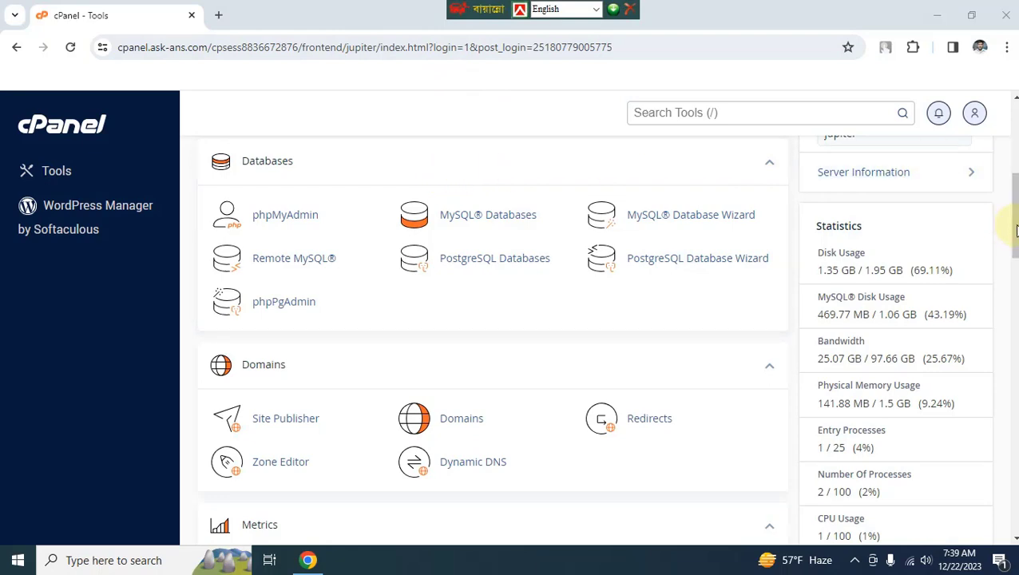
{"action": "left_click_drag", "start_coordinate": [1013, 214], "coordinate": [1013, 144]}
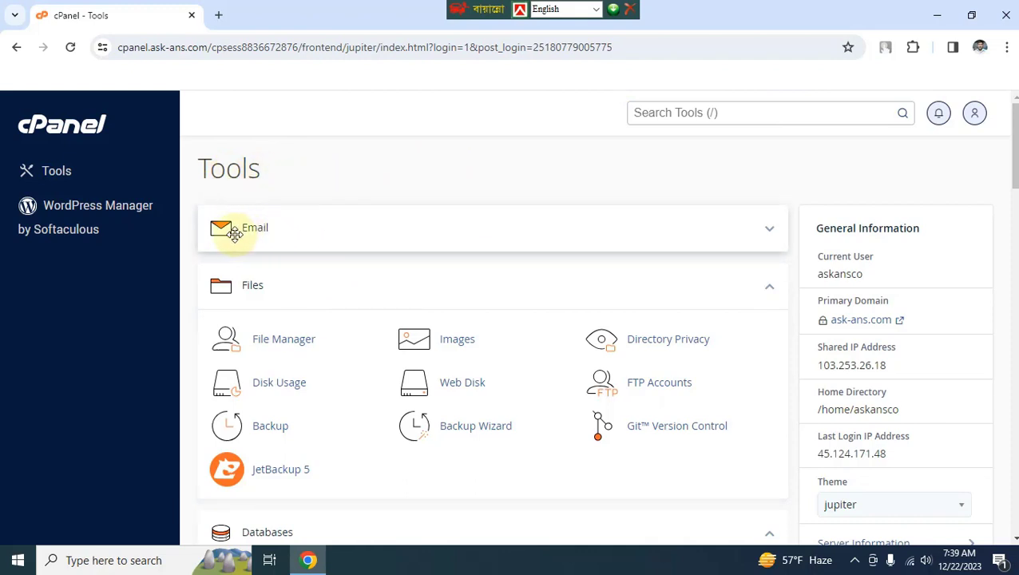
{"action": "left_click", "coordinate": [770, 230]}
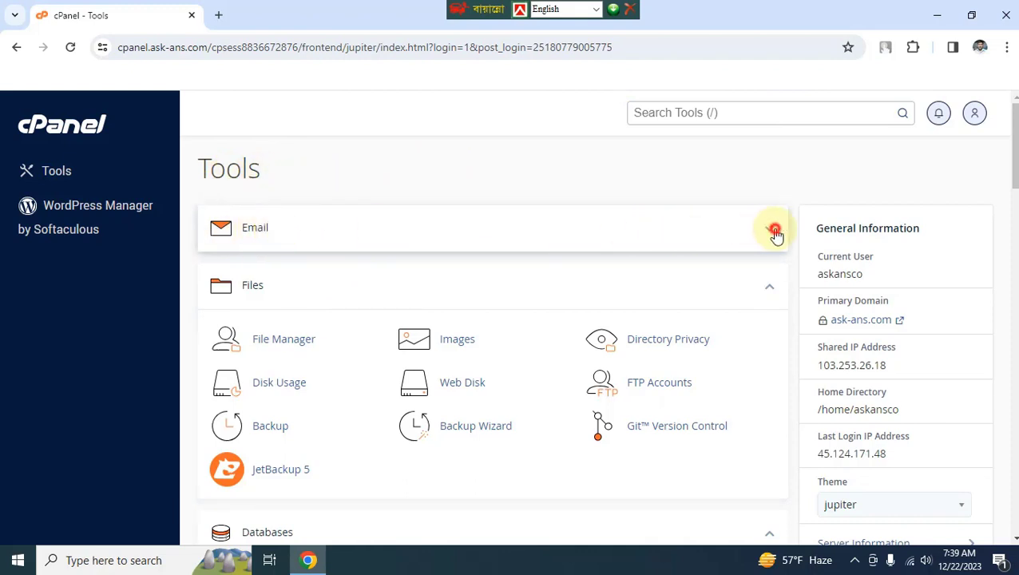
{"action": "left_click", "coordinate": [774, 233]}
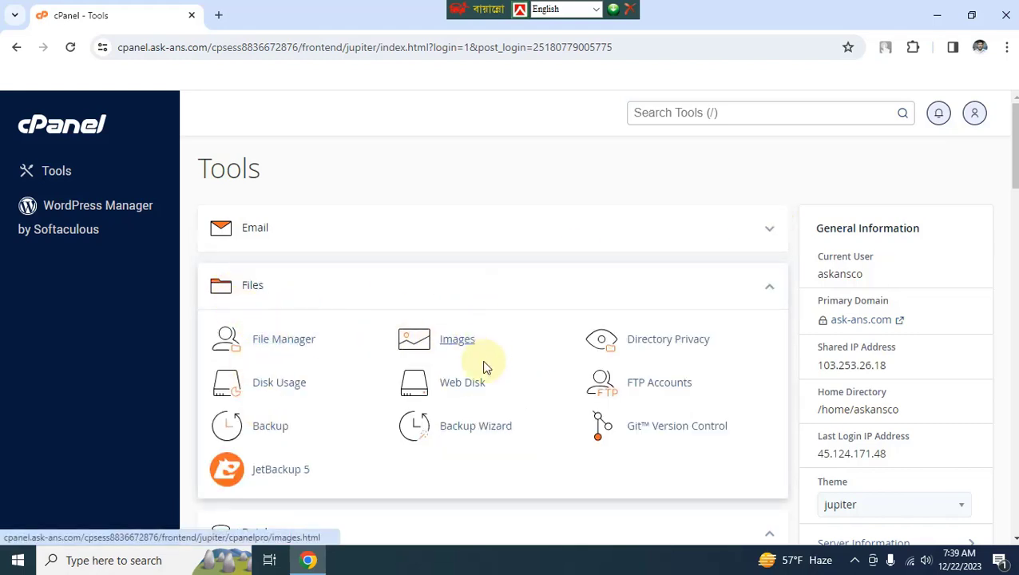
{"action": "left_click_drag", "start_coordinate": [1014, 198], "coordinate": [1014, 238]}
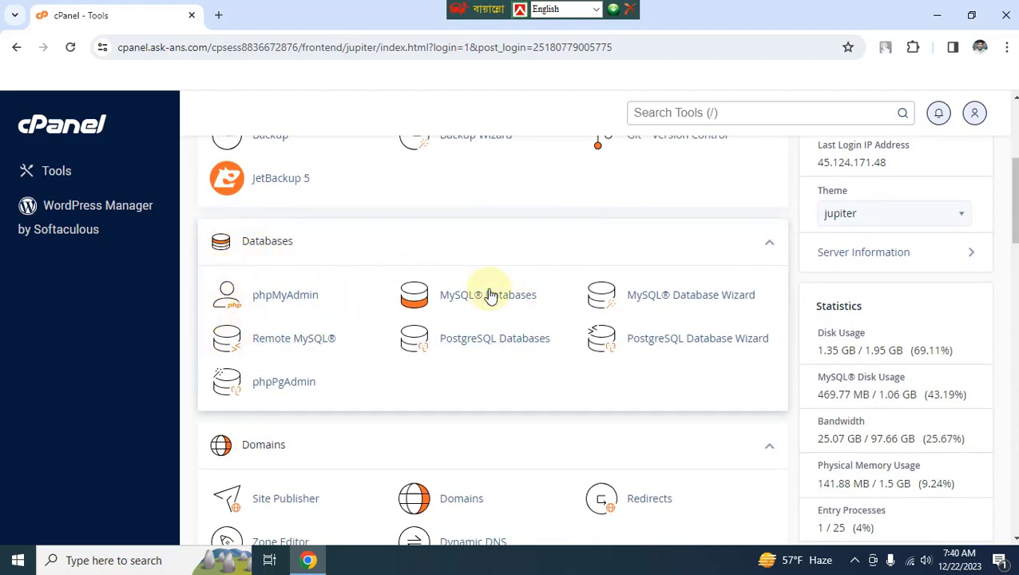
{"action": "left_click_drag", "start_coordinate": [1013, 196], "coordinate": [1013, 228]}
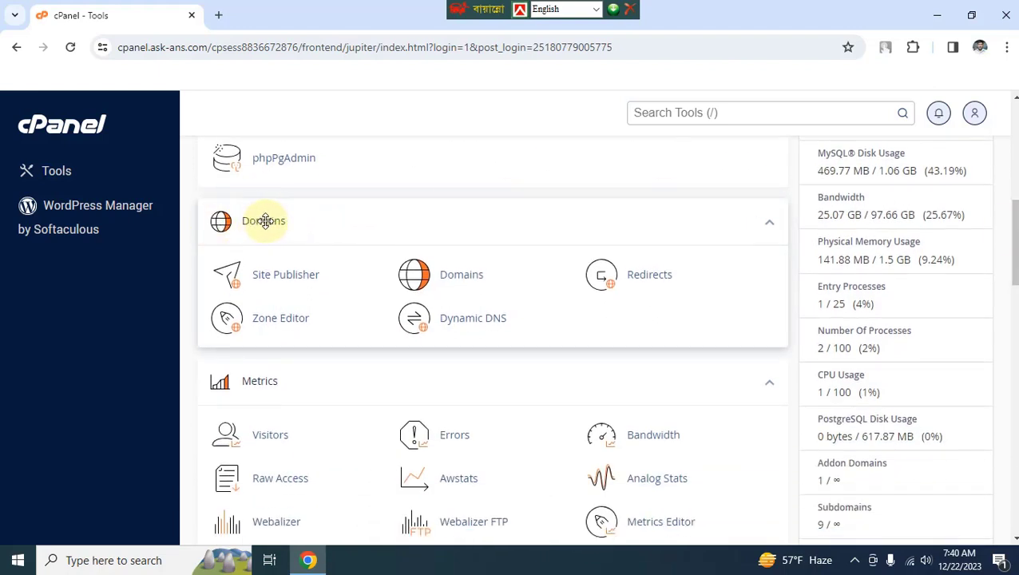
{"action": "left_click", "coordinate": [461, 276]}
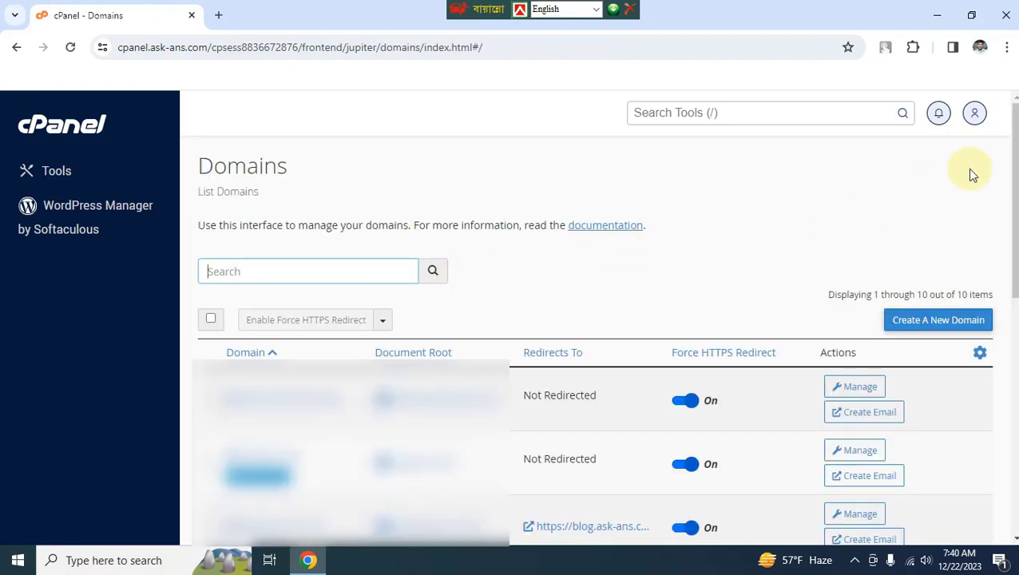
{"action": "scroll", "coordinate": [1010, 452], "scroll_direction": "down", "scroll_amount": 7}
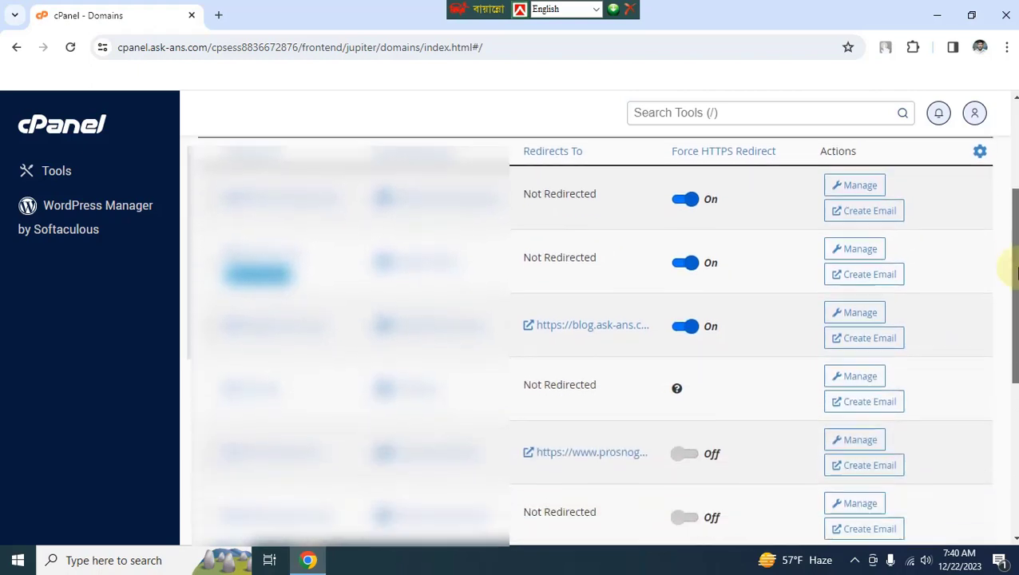
{"action": "scroll", "coordinate": [1006, 398], "scroll_direction": "up", "scroll_amount": 8}
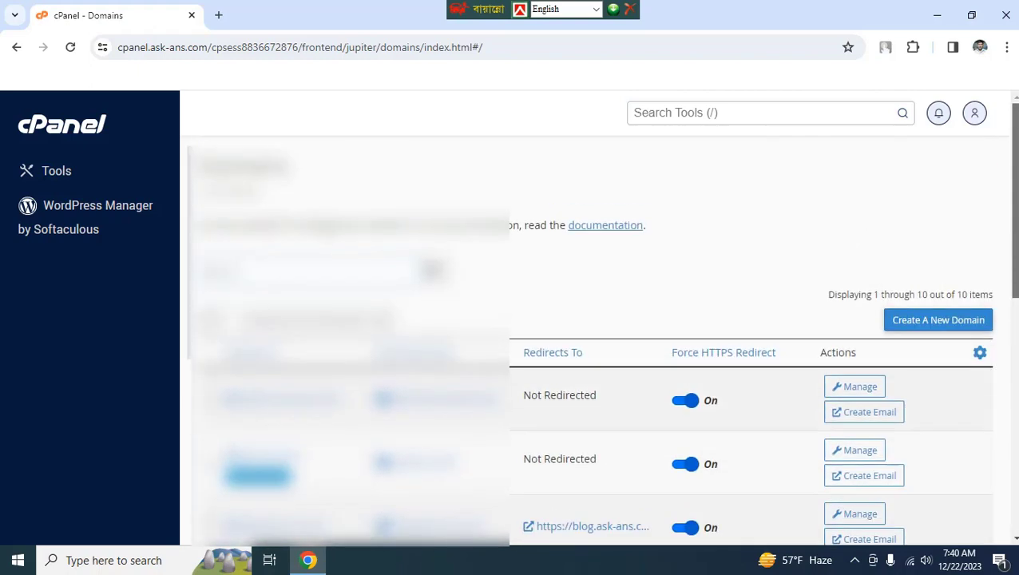
- Create the new domain bn.ask-ans.com with its own document root, bn.ask-ans.com, and dismiss the notification
{"action": "left_click", "coordinate": [931, 321]}
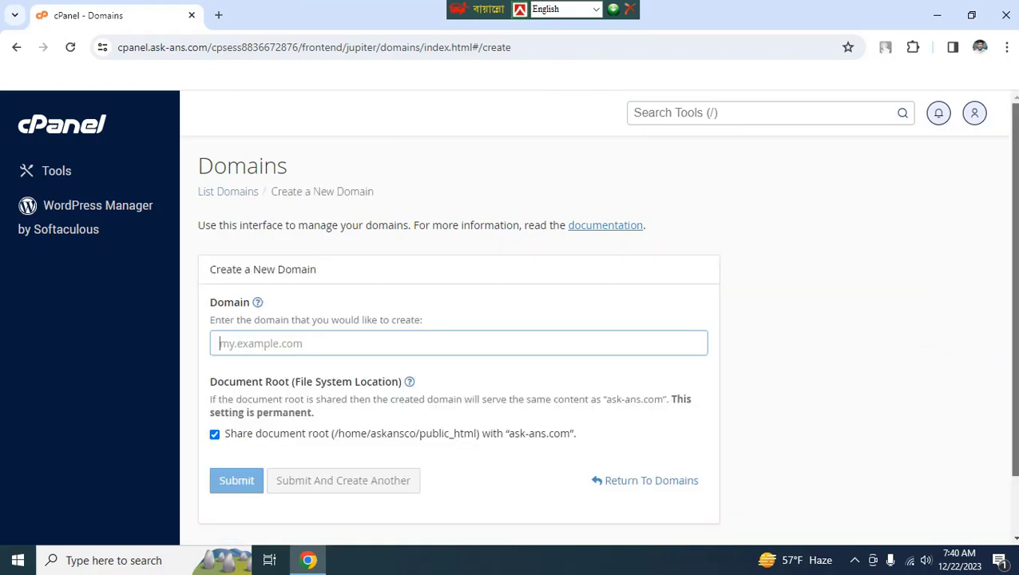
{"action": "scroll", "coordinate": [606, 313], "scroll_direction": "down", "scroll_amount": 2}
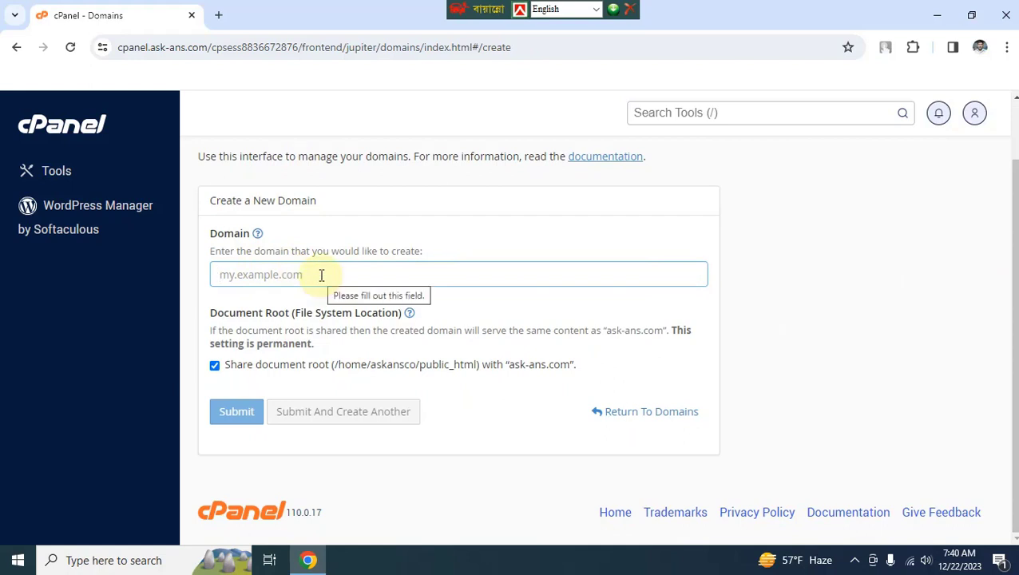
{"action": "type", "text": "bn"}
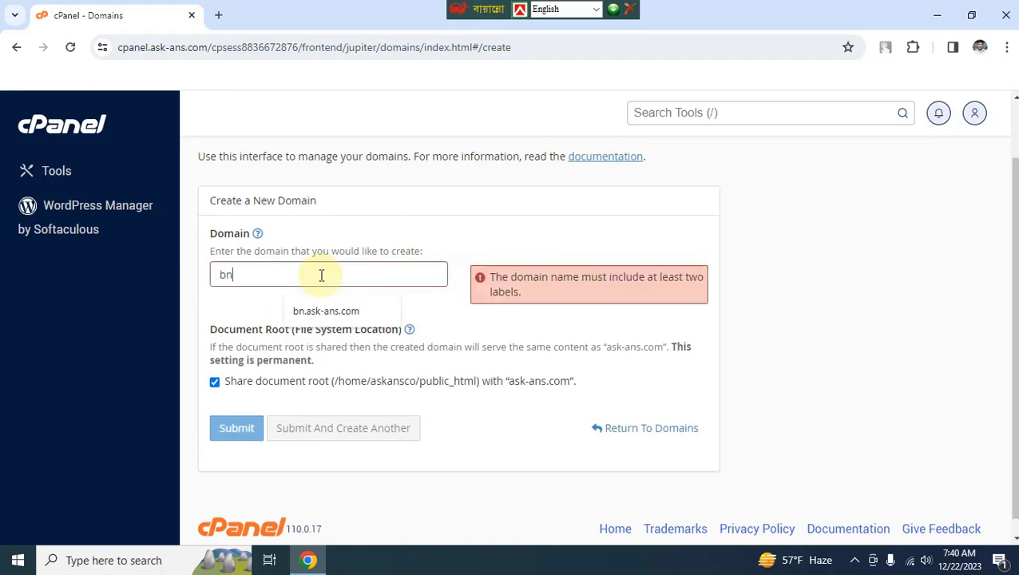
{"action": "left_click", "coordinate": [325, 310]}
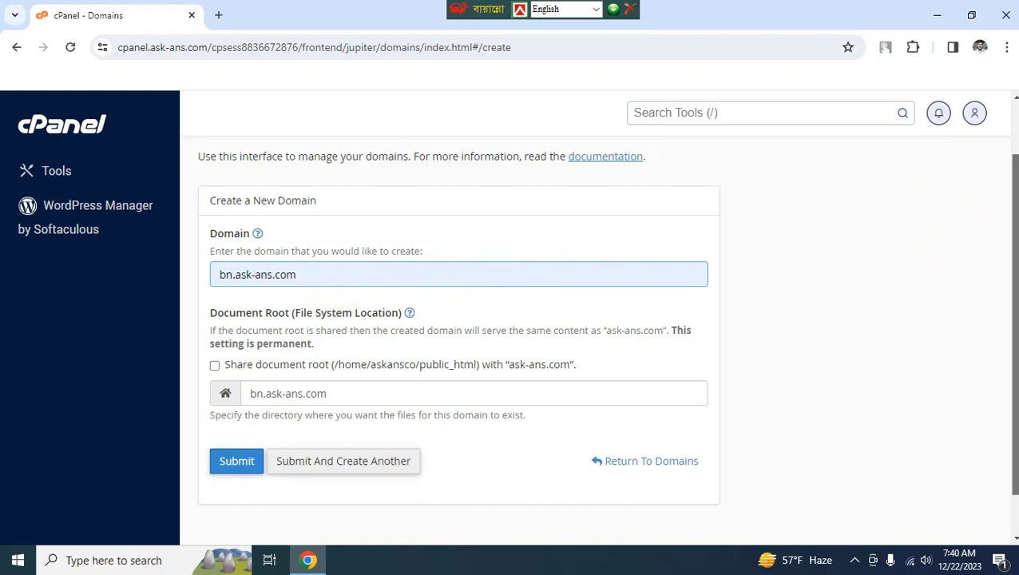
{"action": "scroll", "coordinate": [606, 338], "scroll_direction": "down", "scroll_amount": 1}
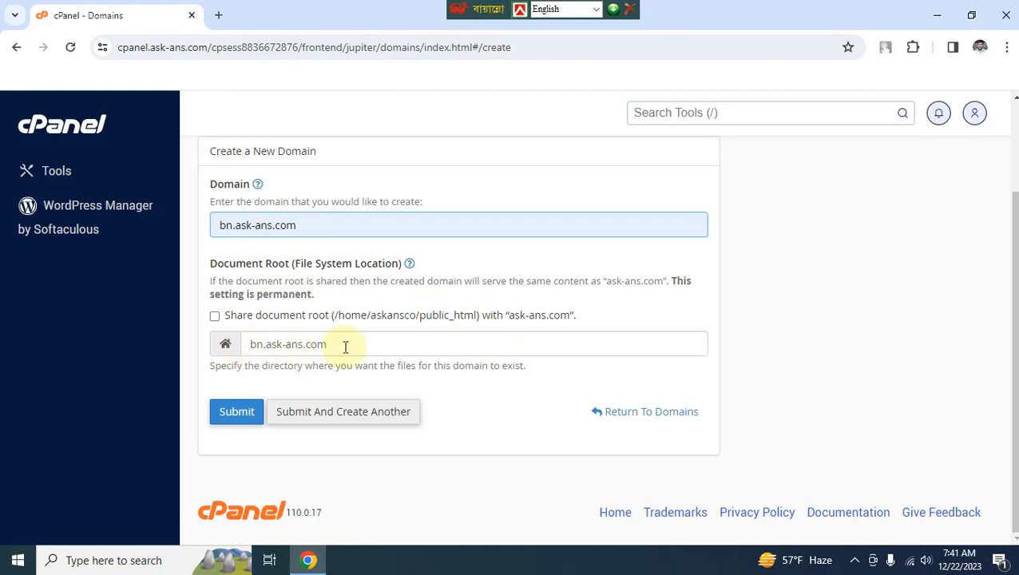
{"action": "left_click", "coordinate": [238, 414]}
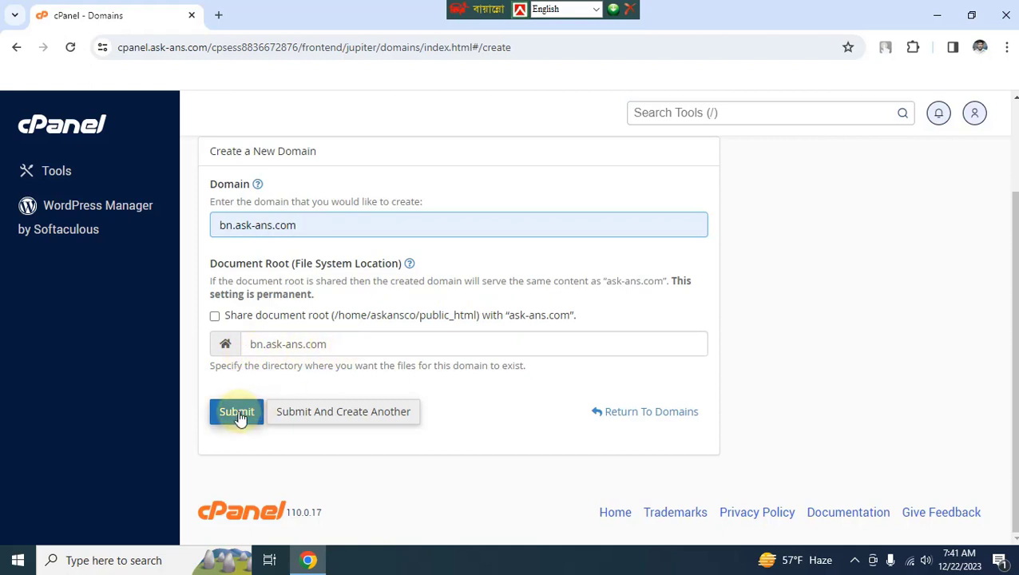
{"action": "left_click", "coordinate": [239, 416]}
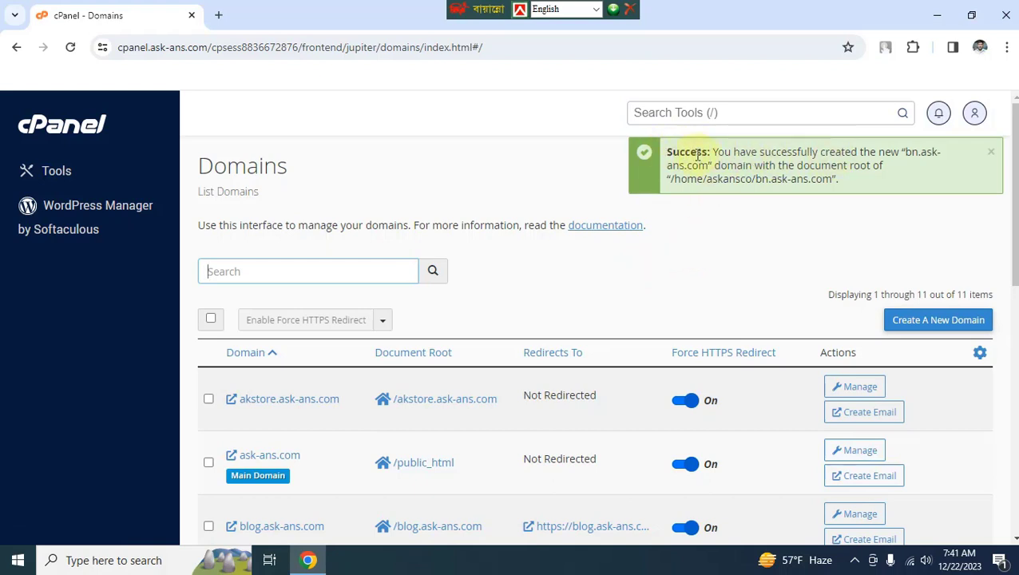
{"action": "left_click", "coordinate": [990, 151]}
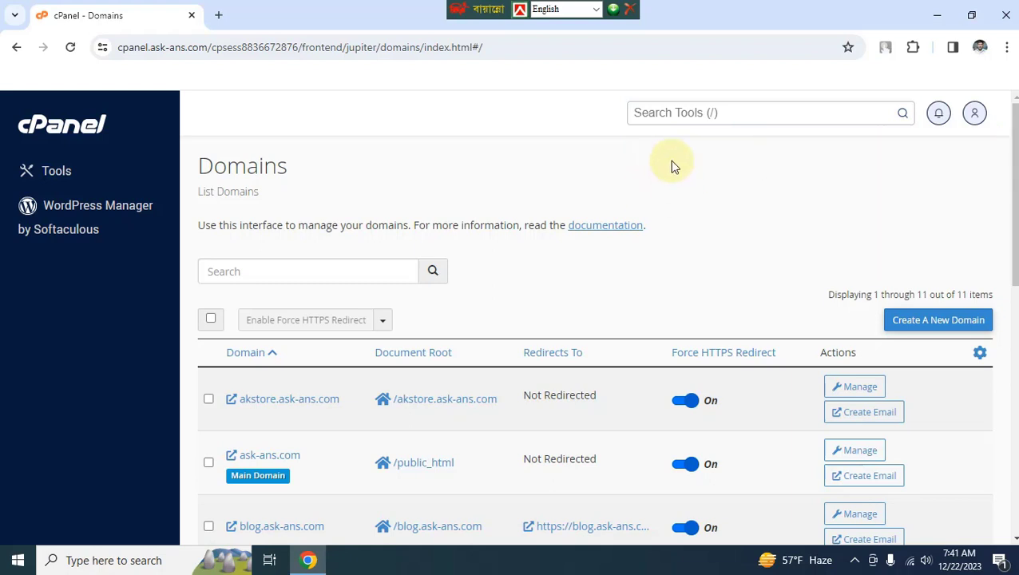
- Return to the cPanel tools overview and open File Manager
{"action": "left_click", "coordinate": [16, 48]}
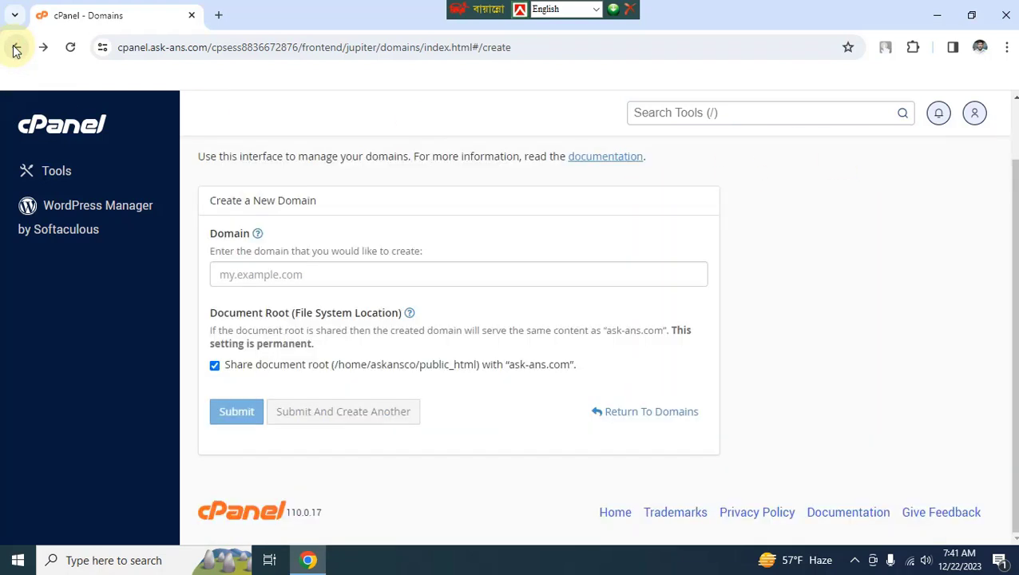
{"action": "left_click", "coordinate": [16, 48]}
{"action": "left_click", "coordinate": [16, 49]}
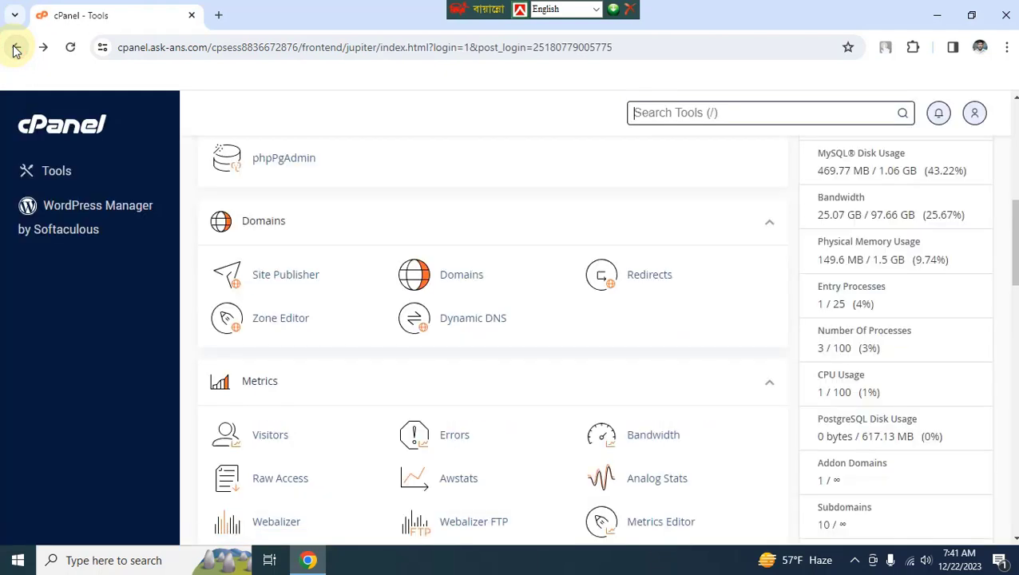
{"action": "left_click_drag", "start_coordinate": [1014, 234], "coordinate": [1016, 143]}
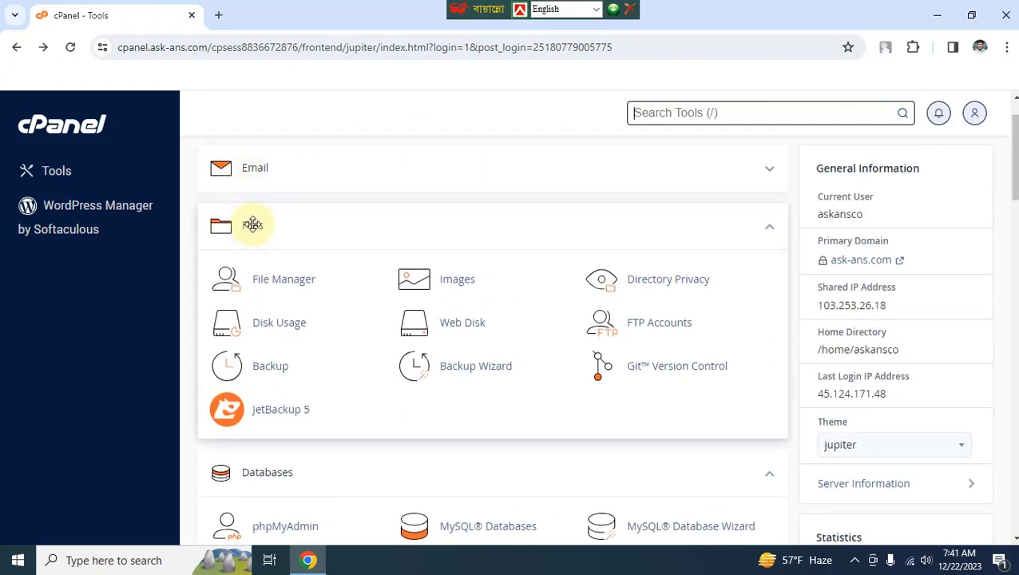
{"action": "left_click", "coordinate": [278, 282]}
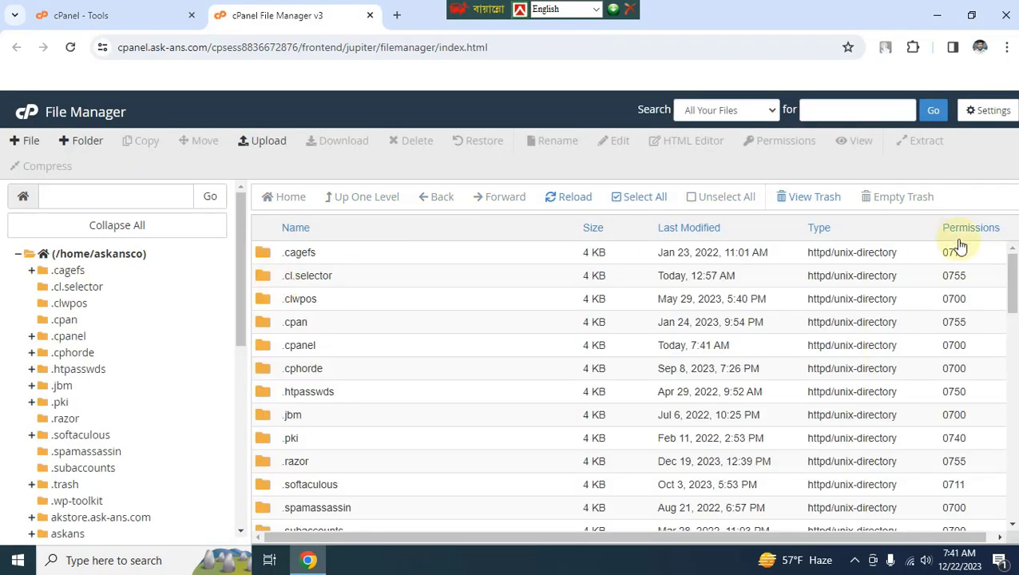
- Open the bn.ask-ans.com folder from the home directory to inspect its contents
{"action": "left_click_drag", "start_coordinate": [1011, 285], "coordinate": [1013, 316]}
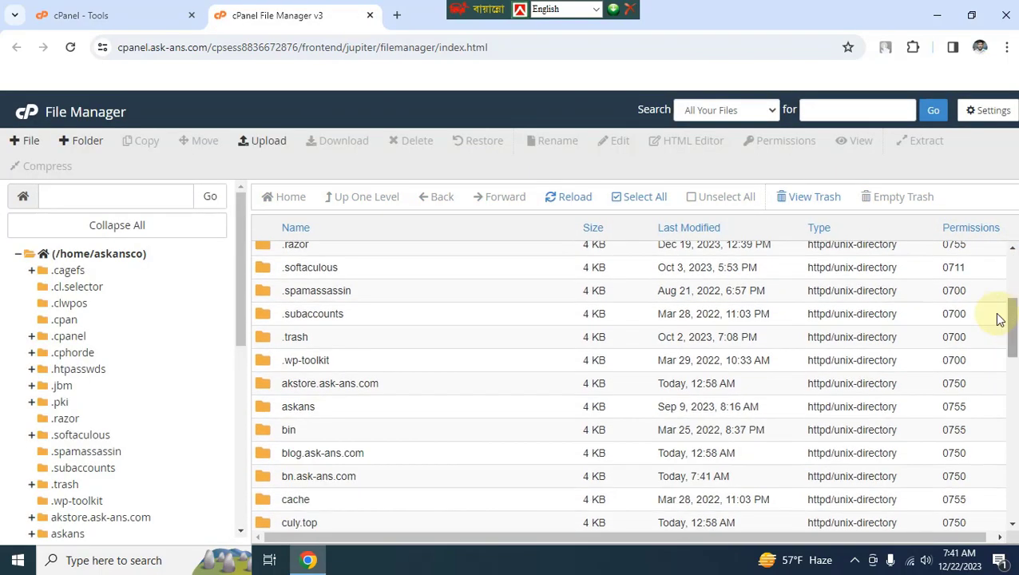
{"action": "left_click_drag", "start_coordinate": [242, 284], "coordinate": [245, 367]}
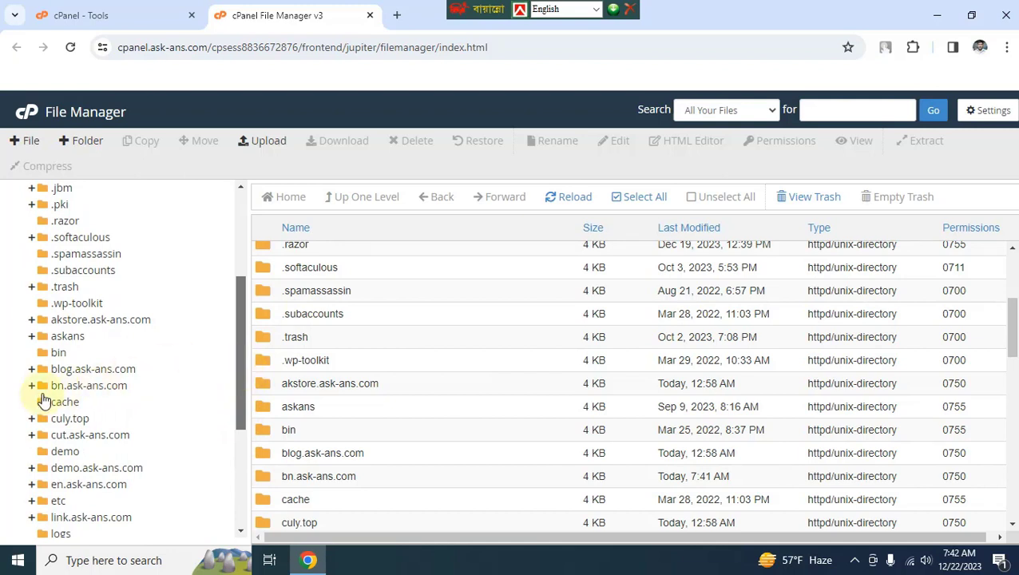
{"action": "left_click", "coordinate": [86, 384]}
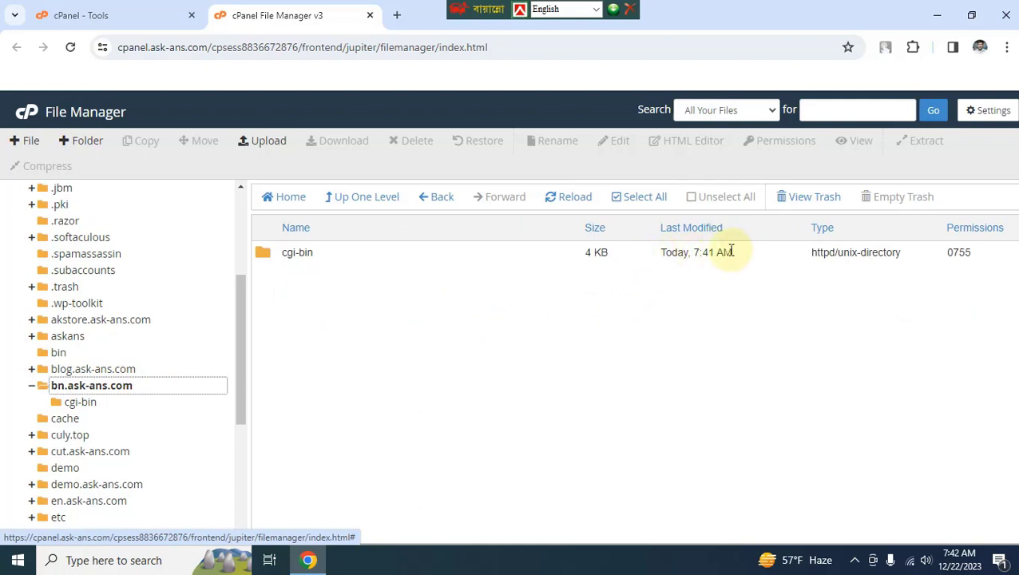
- Open the demo.ask-ans.com folder and select all of its files and folders
{"action": "left_click", "coordinate": [239, 339]}
{"action": "left_click_drag", "start_coordinate": [240, 340], "coordinate": [242, 453]}
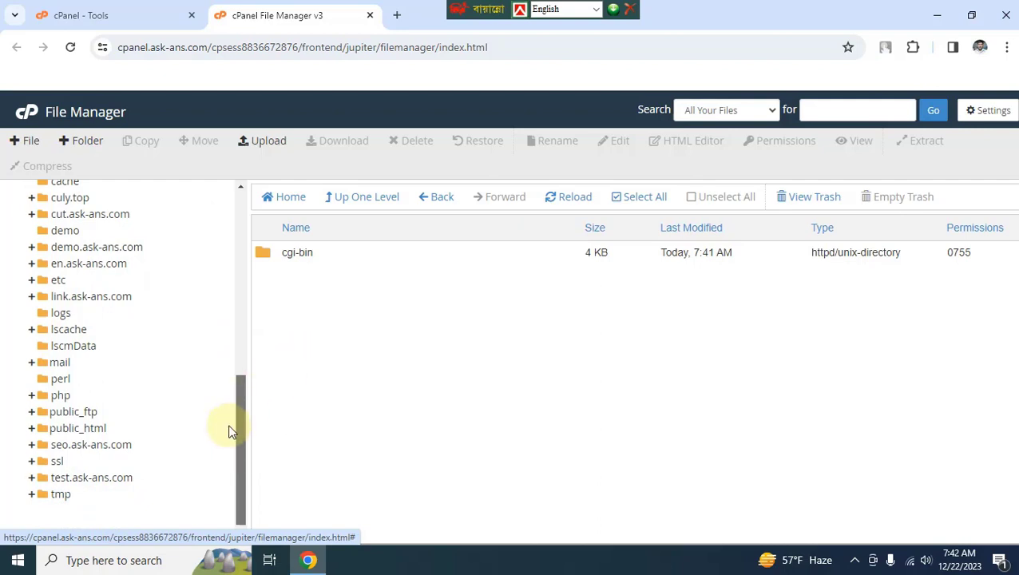
{"action": "left_click_drag", "start_coordinate": [242, 411], "coordinate": [254, 285]}
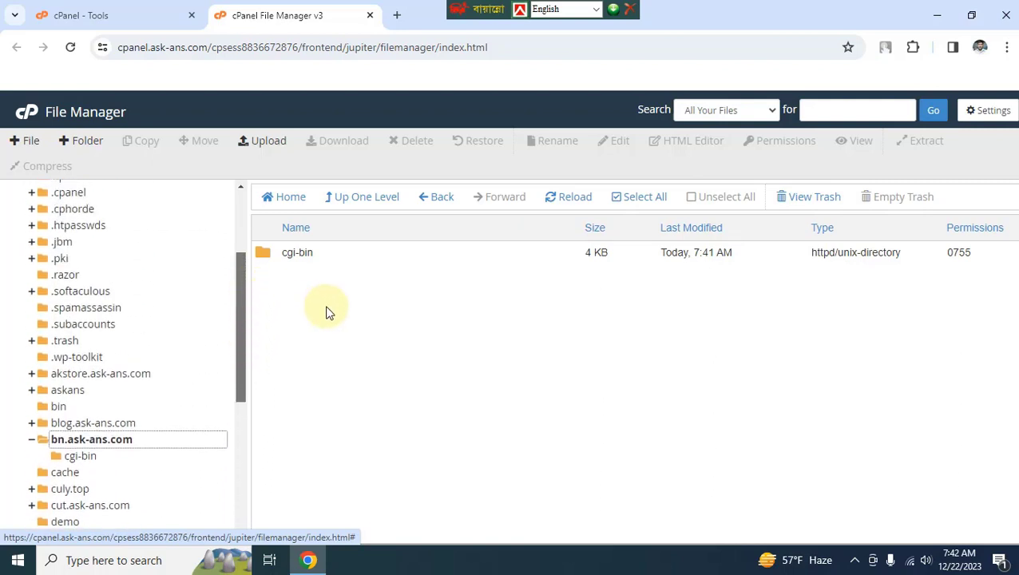
{"action": "left_click_drag", "start_coordinate": [240, 302], "coordinate": [243, 374]}
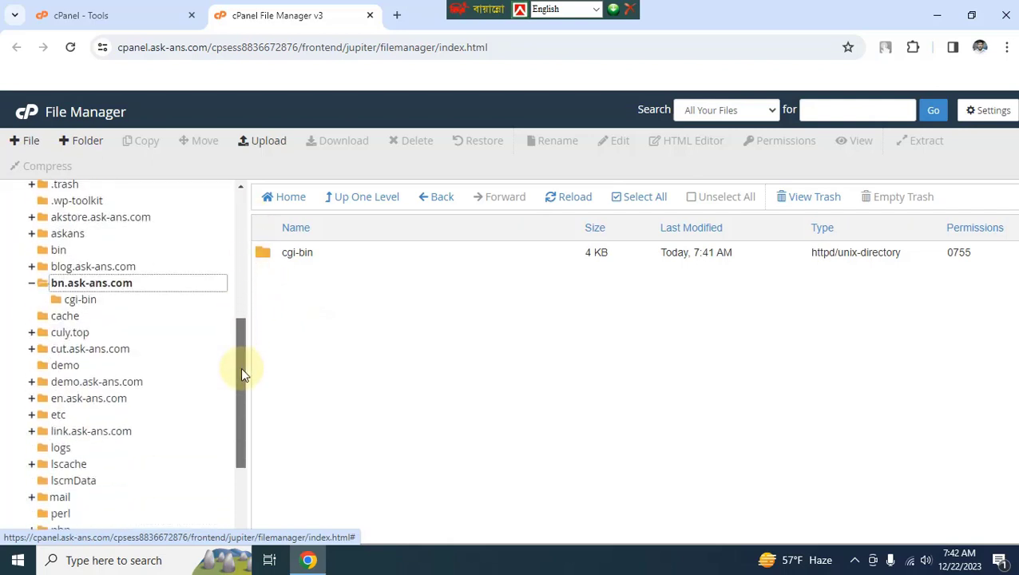
{"action": "left_click", "coordinate": [95, 382]}
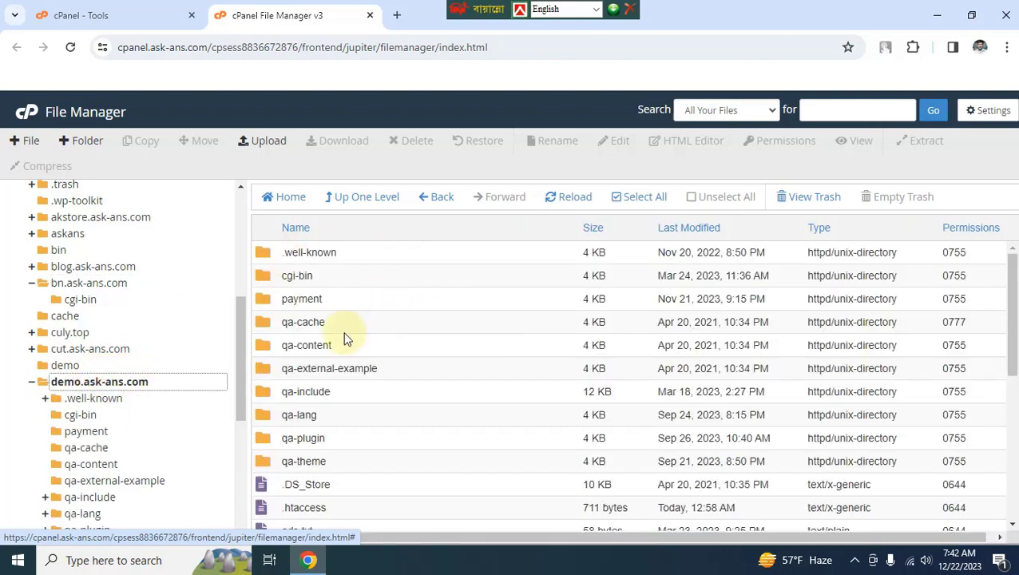
{"action": "left_click_drag", "start_coordinate": [1011, 313], "coordinate": [1013, 495]}
{"action": "scroll", "coordinate": [499, 391], "scroll_direction": "up", "scroll_amount": 5}
{"action": "left_click", "coordinate": [648, 198]}
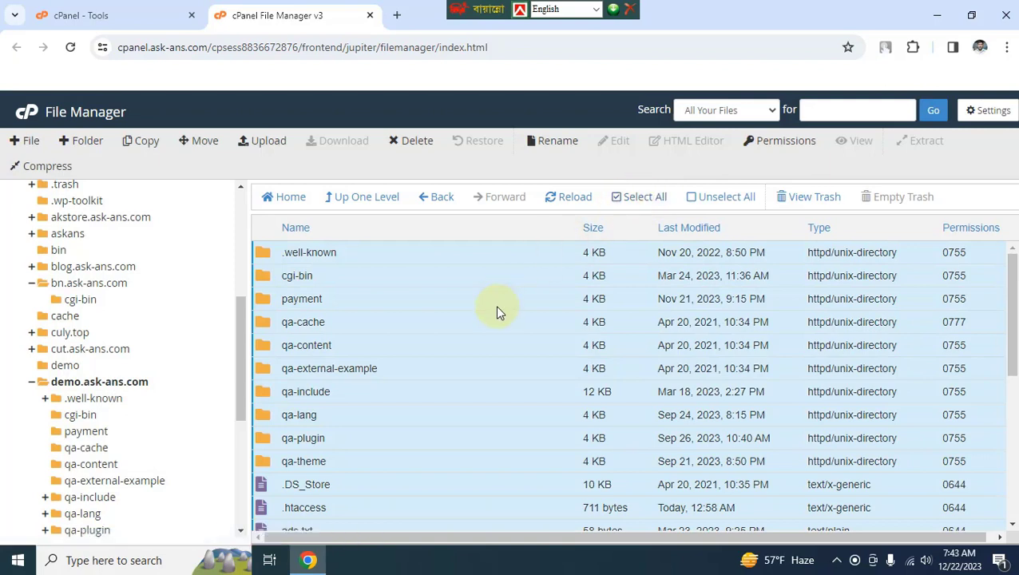
- Copy all the selected files and folders to the path /bn.ask-ans.com
{"action": "left_click", "coordinate": [145, 147]}
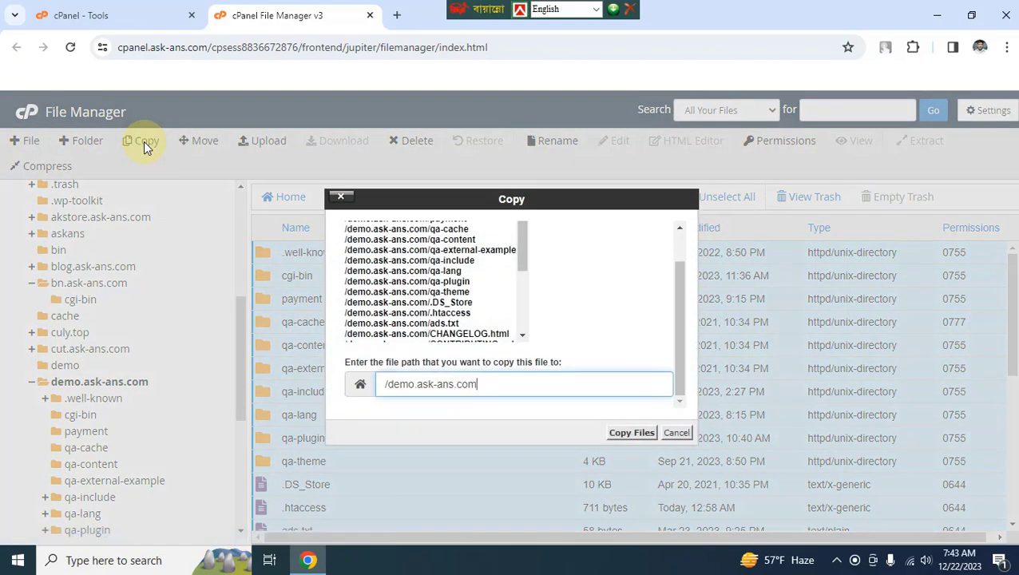
{"action": "left_click", "coordinate": [416, 386]}
{"action": "key", "text": "BackSpace"}
{"action": "key", "text": "BackSpace"}
{"action": "key", "text": "BackSpace"}
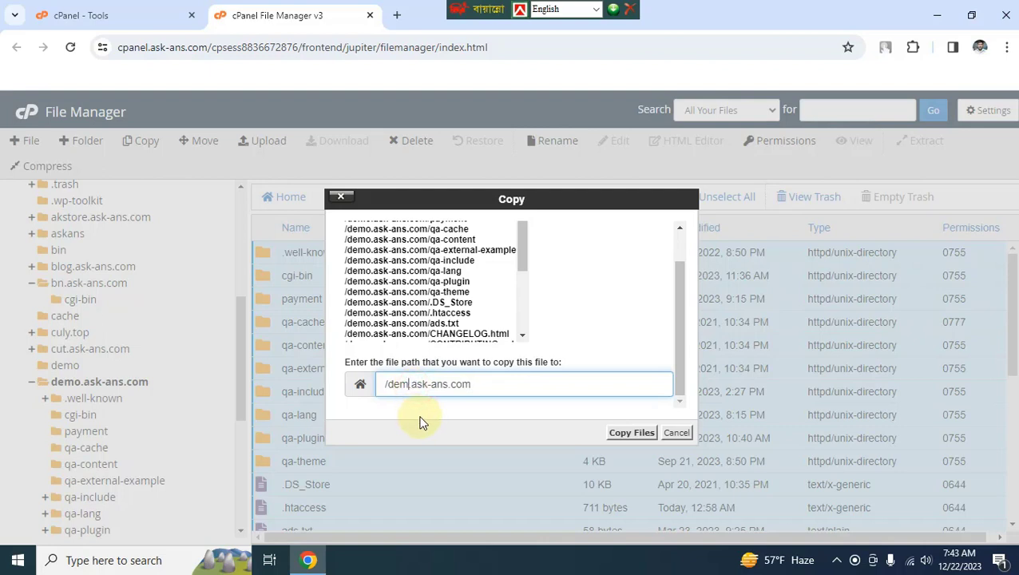
{"action": "key", "text": "BackSpace"}
{"action": "type", "text": "bn."}
{"action": "left_click", "coordinate": [622, 433]}
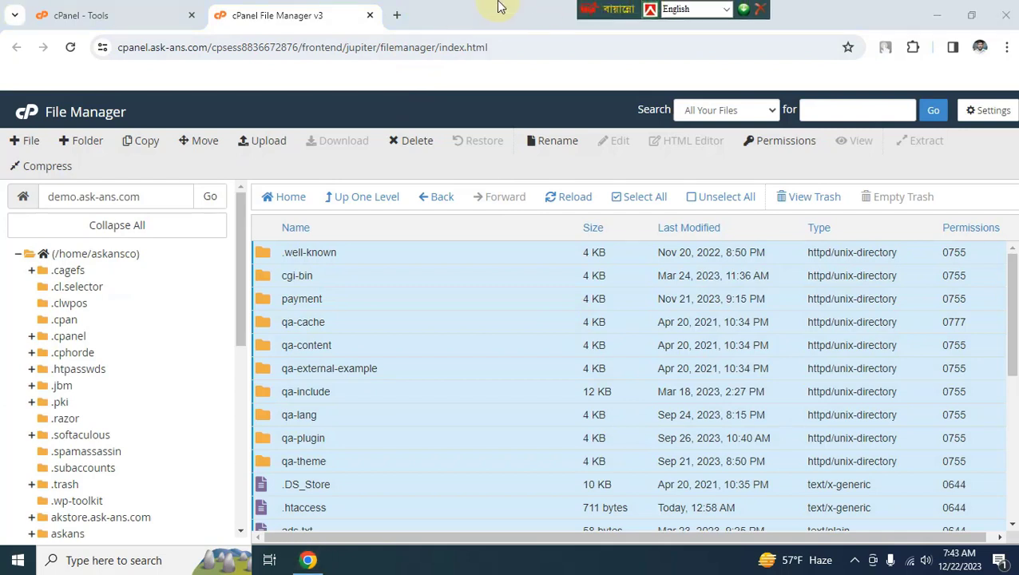
- Open the bn.ask-ans.com folder to check the copied files
{"action": "left_click_drag", "start_coordinate": [238, 257], "coordinate": [235, 372]}
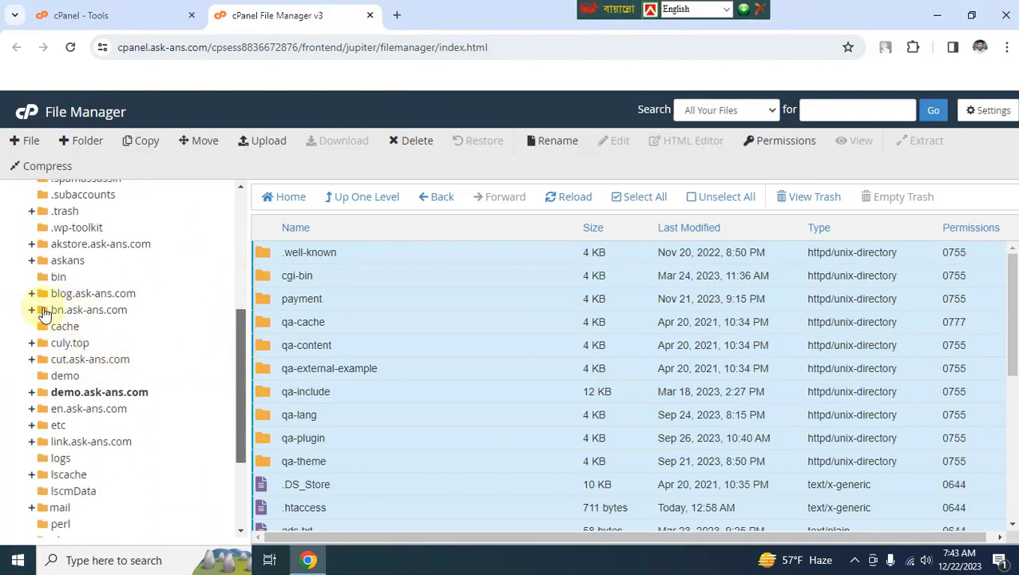
{"action": "left_click", "coordinate": [79, 310]}
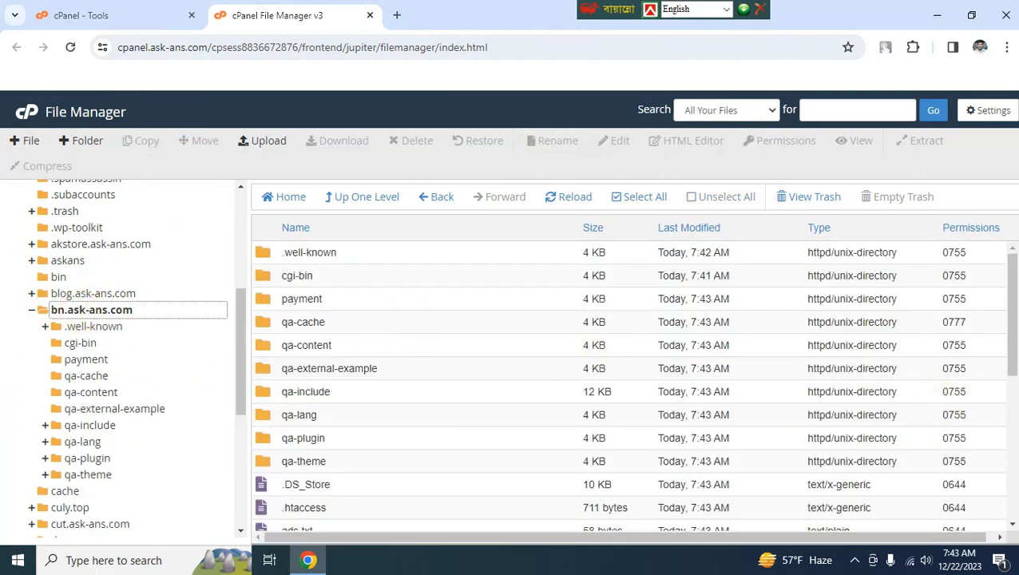
- Load bn.ask-ans.com in a new browser tab and look over the site's home page
{"action": "left_click_drag", "start_coordinate": [1012, 320], "coordinate": [1010, 351]}
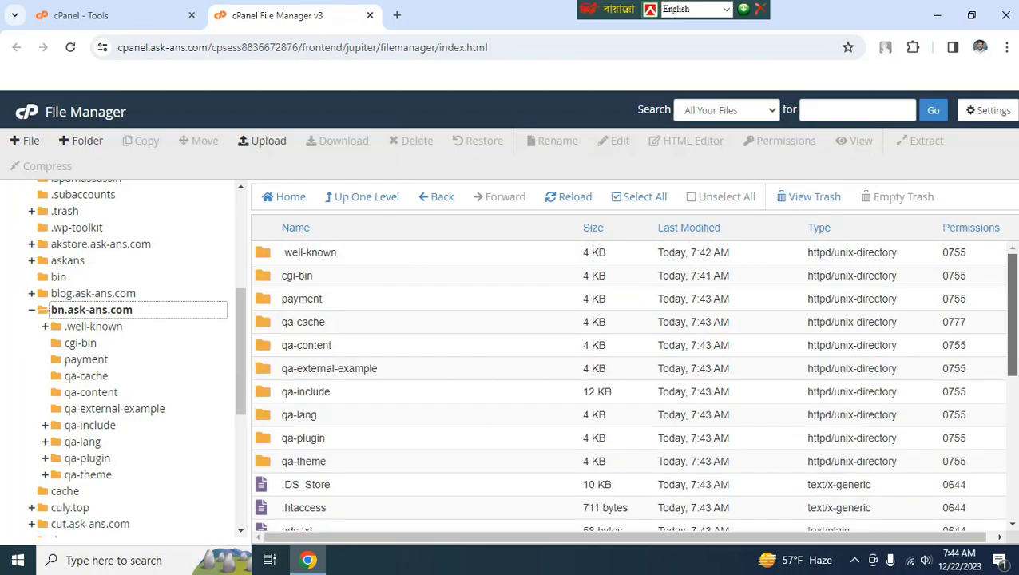
{"action": "left_click", "coordinate": [395, 16]}
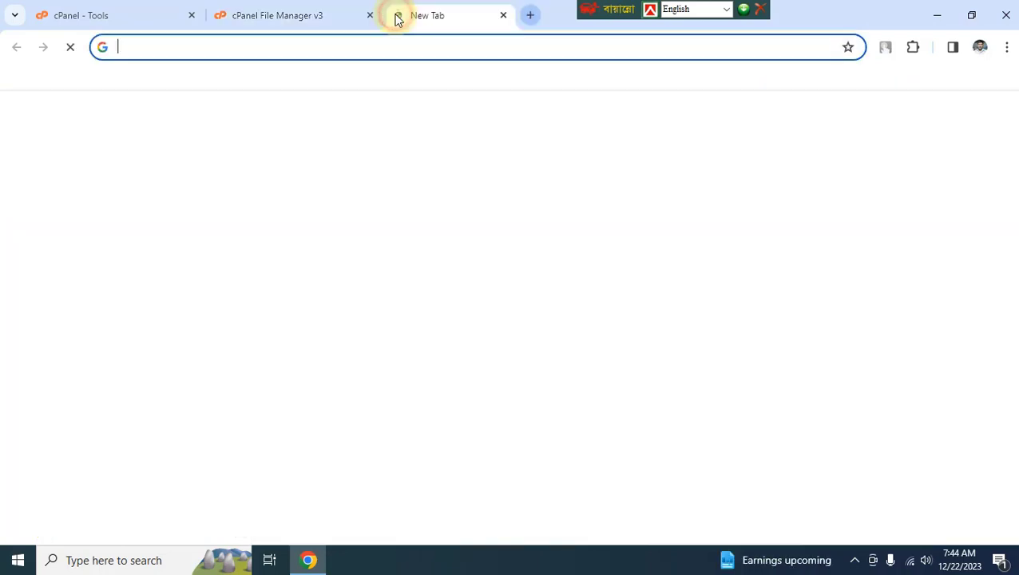
{"action": "left_click", "coordinate": [392, 44]}
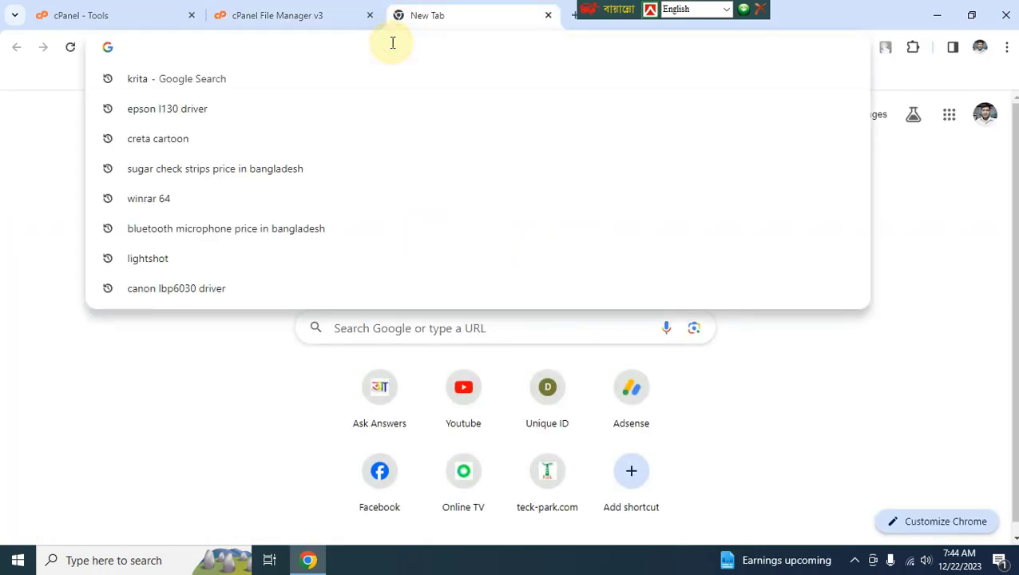
{"action": "type", "text": "b"}
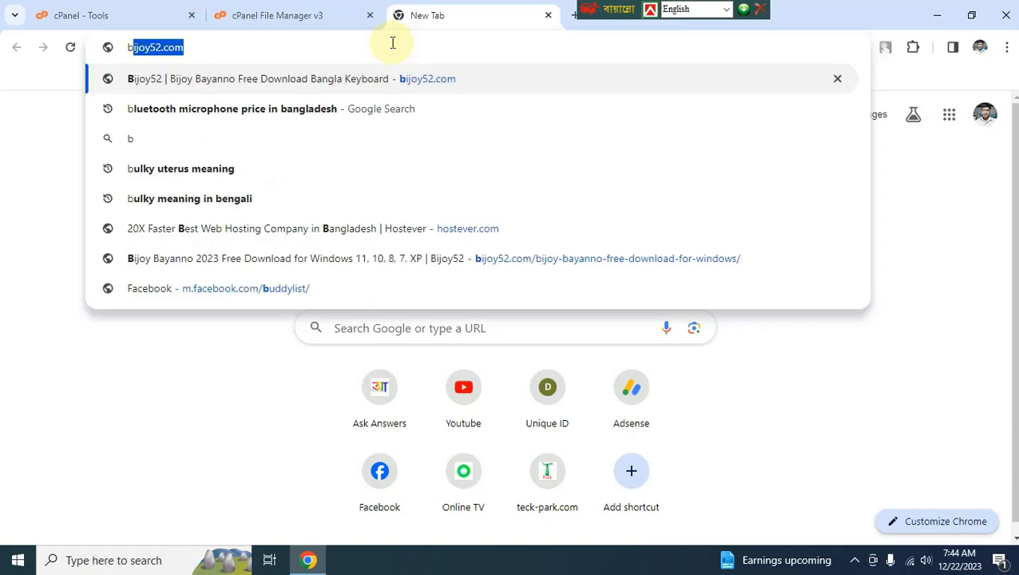
{"action": "type", "text": "n"}
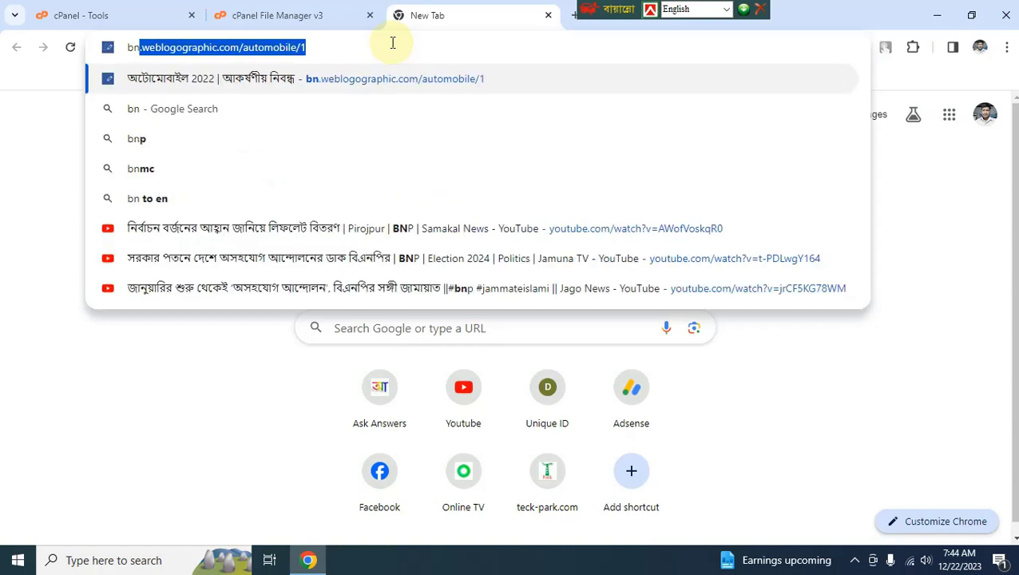
{"action": "type", "text": ".a"}
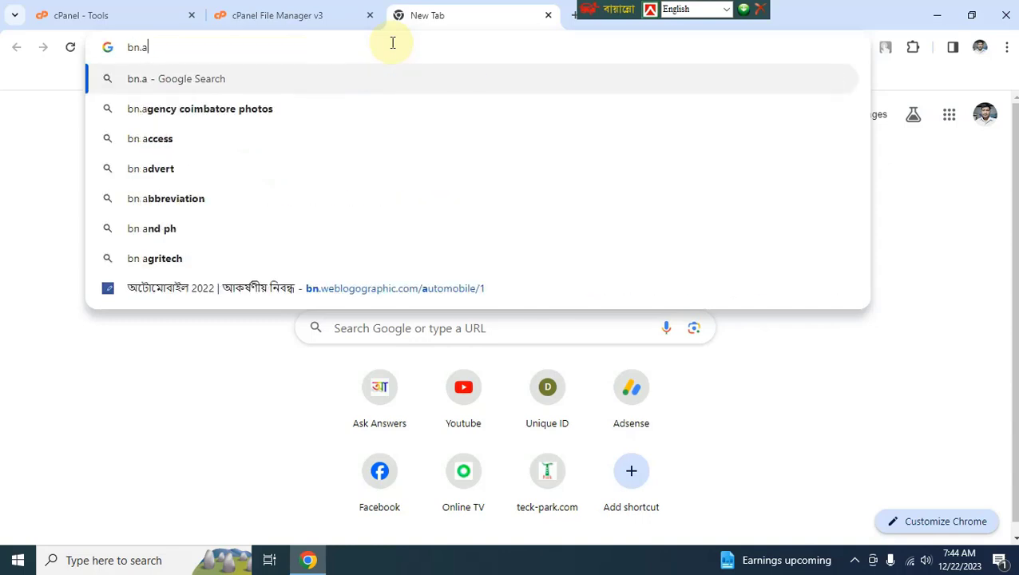
{"action": "type", "text": "sk-a"}
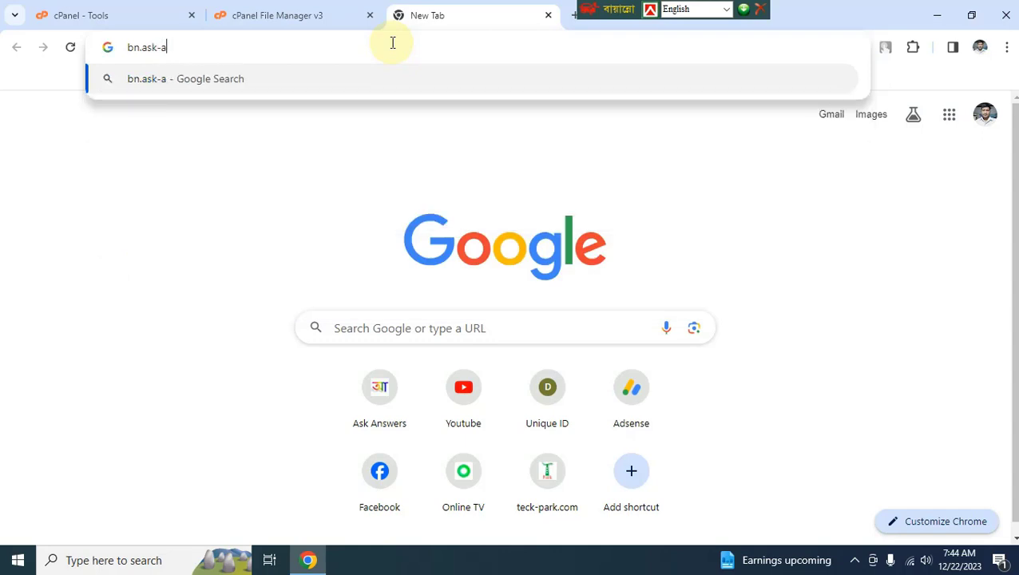
{"action": "type", "text": "ns"}
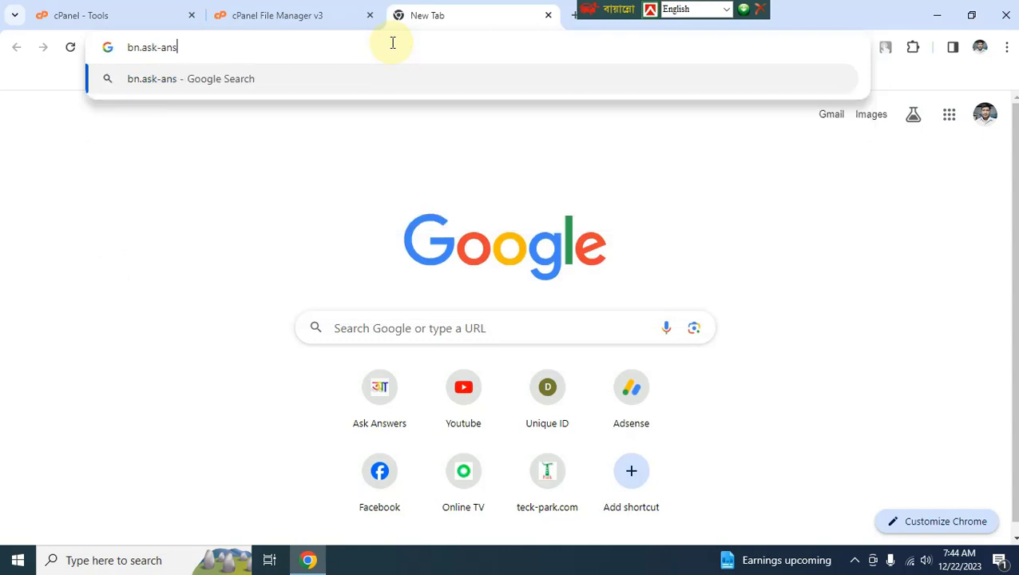
{"action": "type", "text": ".com"}
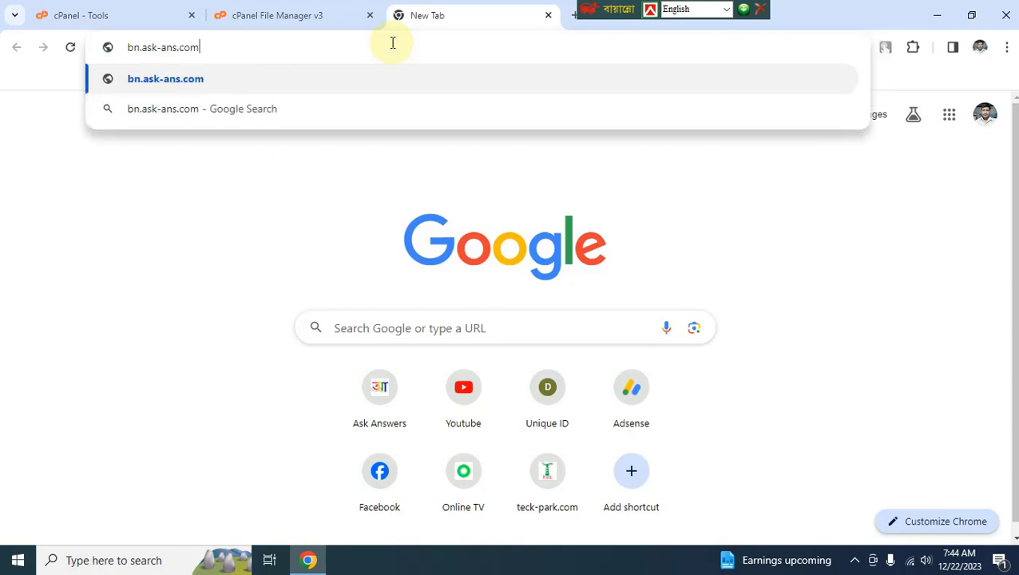
{"action": "key", "text": "Return"}
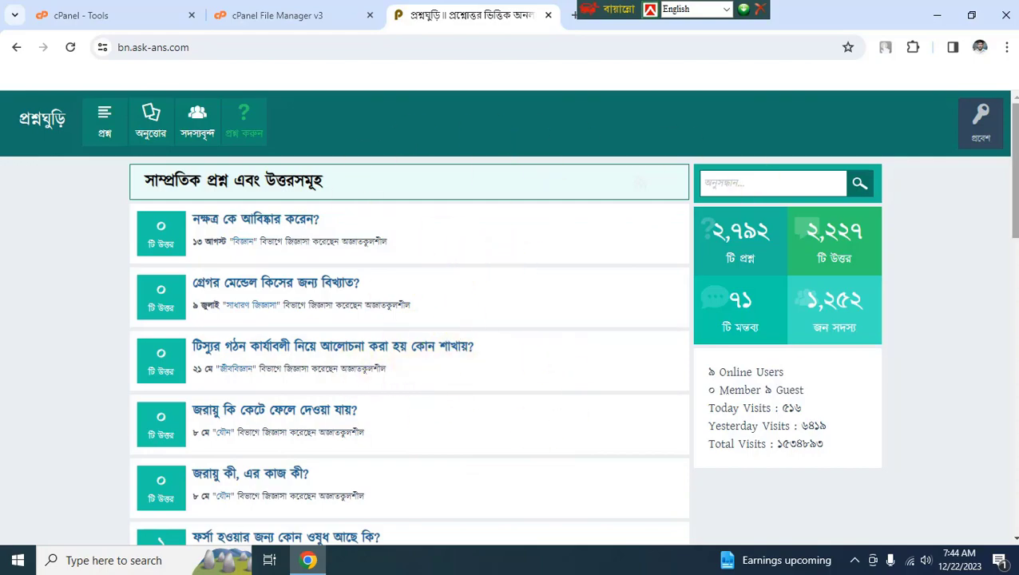
{"action": "scroll", "coordinate": [1000, 346], "scroll_direction": "down", "scroll_amount": 10}
{"action": "scroll", "coordinate": [735, 174], "scroll_direction": "up", "scroll_amount": 10}
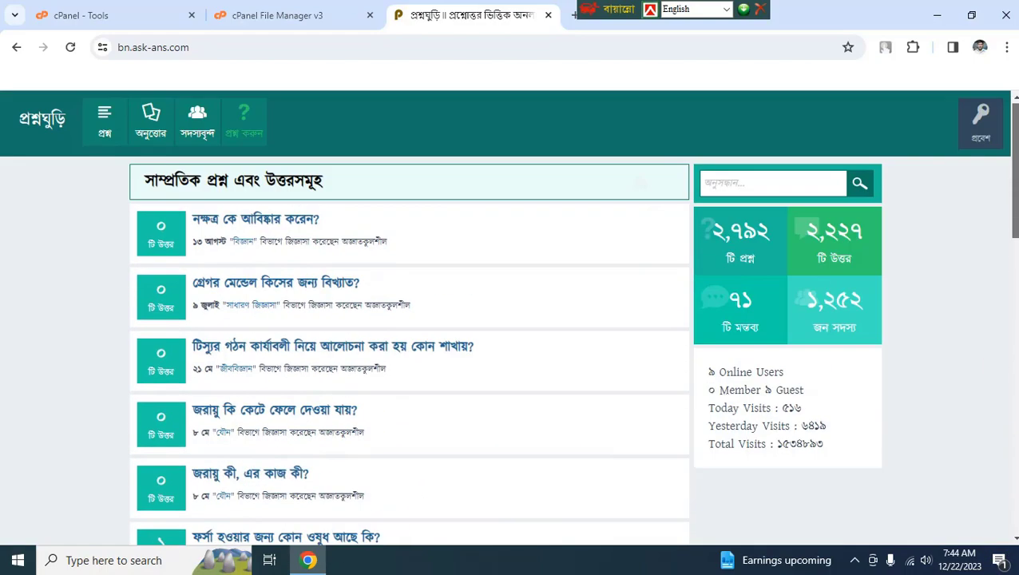
- Log in to the site with the saved administrator username and password, and dismiss the browser's saved-password check
{"action": "left_click", "coordinate": [977, 118]}
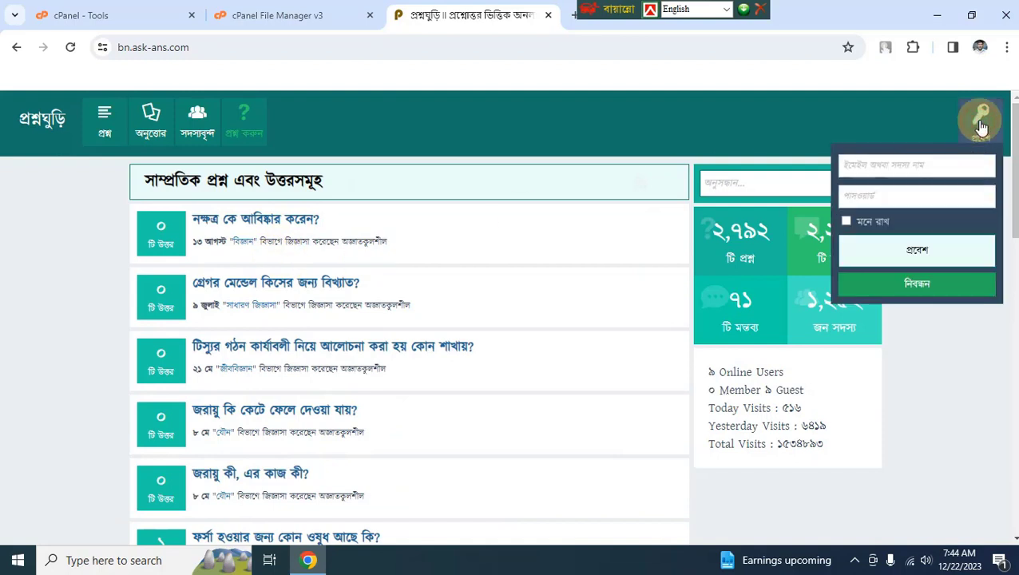
{"action": "left_click", "coordinate": [959, 164]}
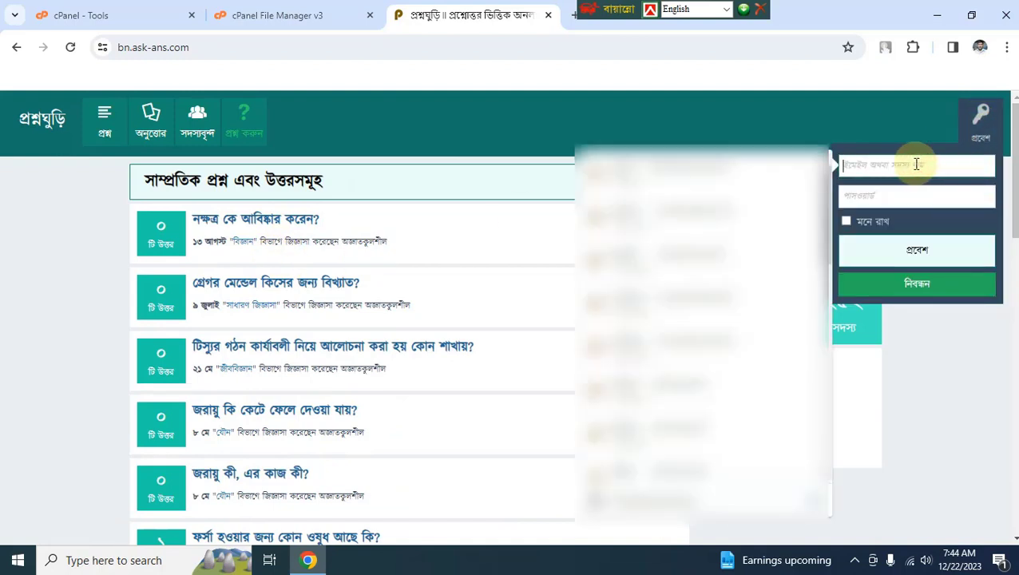
{"action": "left_click", "coordinate": [732, 169]}
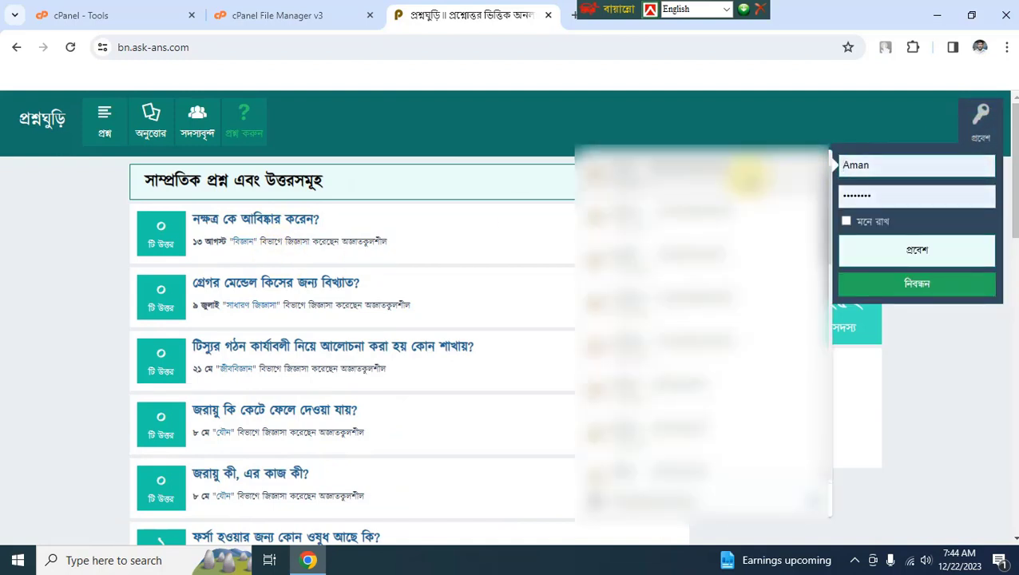
{"action": "left_click", "coordinate": [919, 250]}
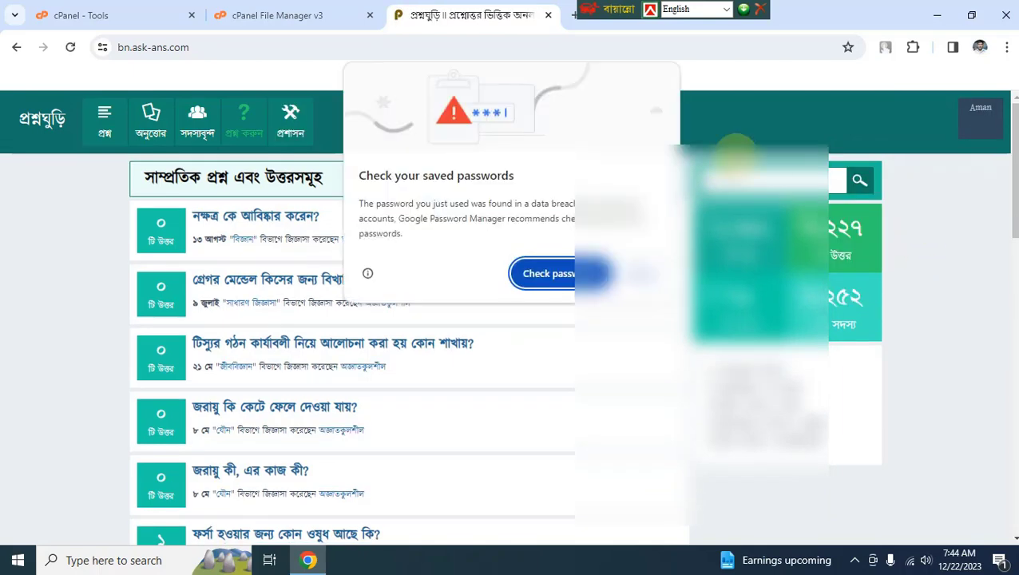
{"action": "left_click", "coordinate": [635, 282]}
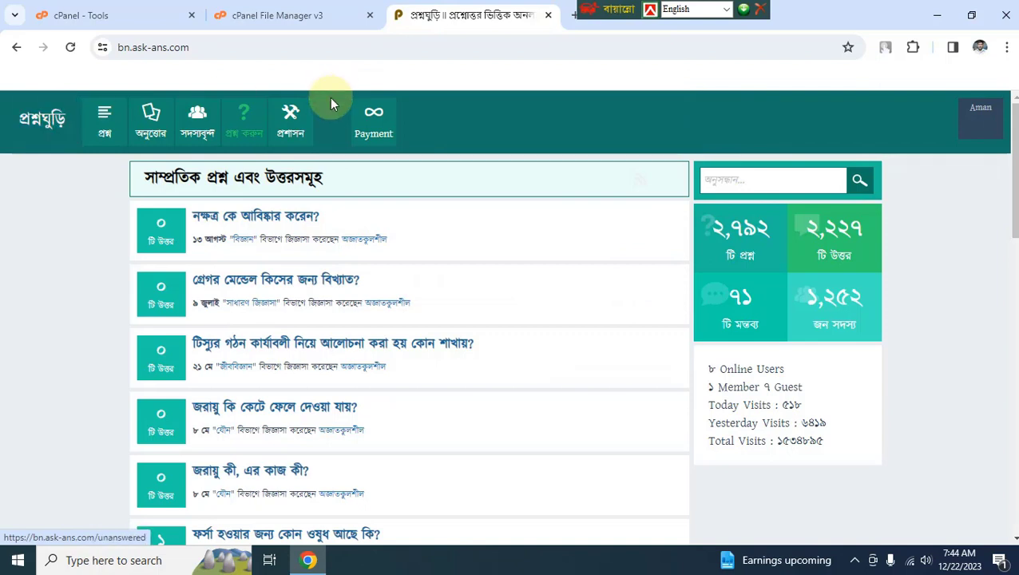
- Open the site's general administration settings, switch the Bangla keyboard to Unicode and set the site name to বাংলা অ্যানসার
{"action": "left_click", "coordinate": [293, 132]}
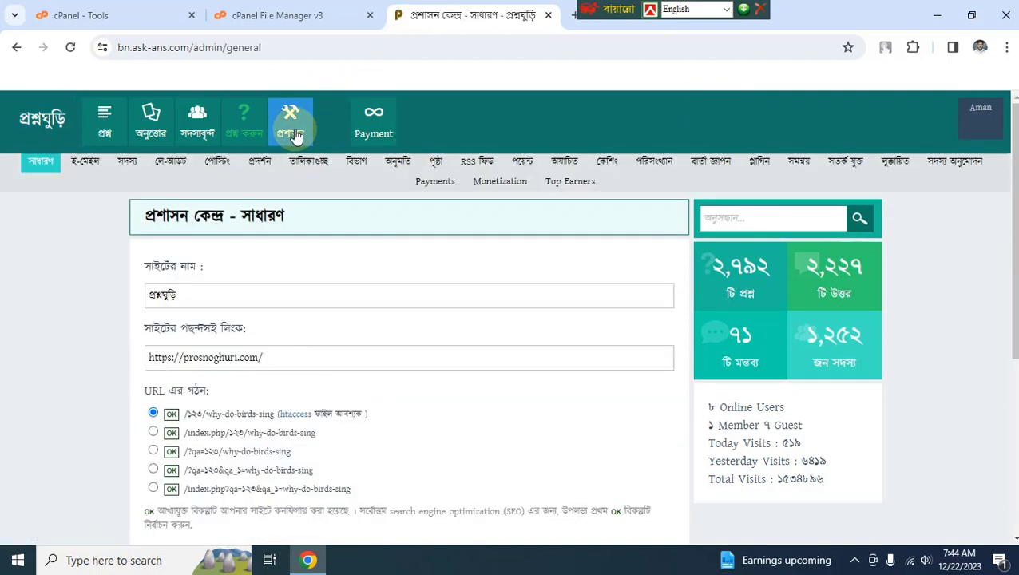
{"action": "left_click", "coordinate": [228, 291]}
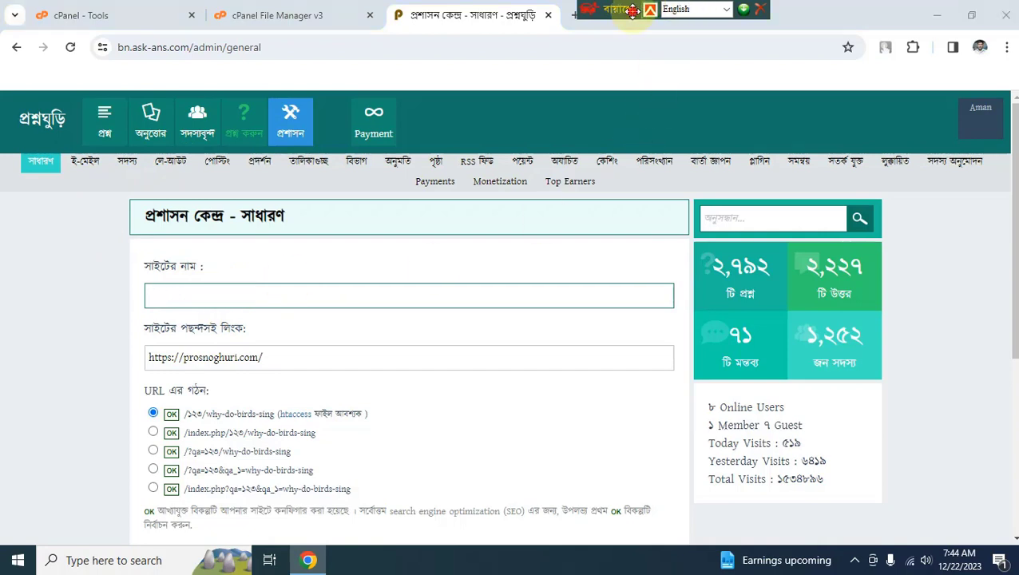
{"action": "left_click_drag", "start_coordinate": [632, 10], "coordinate": [409, 16]}
{"action": "left_click", "coordinate": [504, 9]}
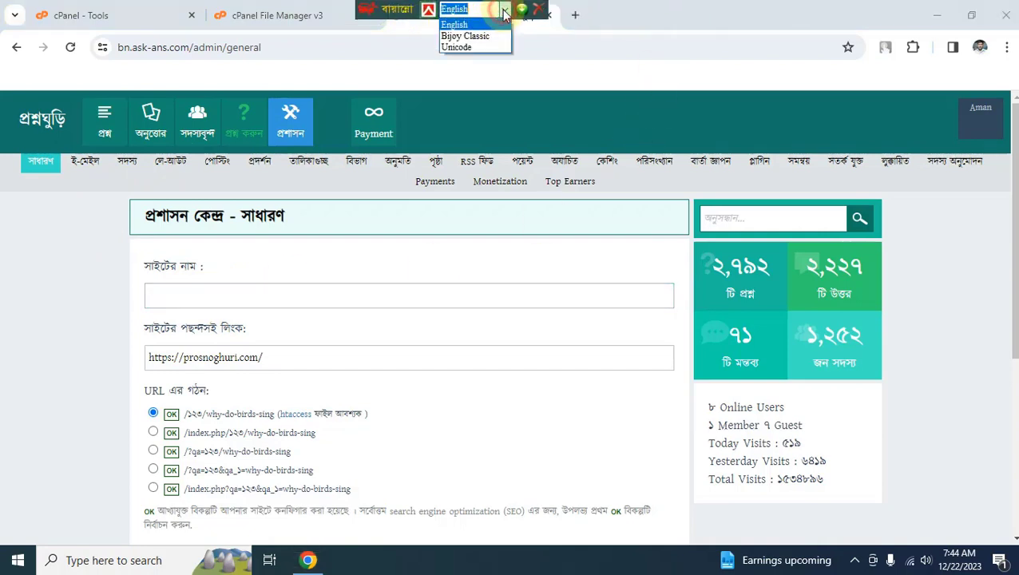
{"action": "left_click", "coordinate": [457, 47]}
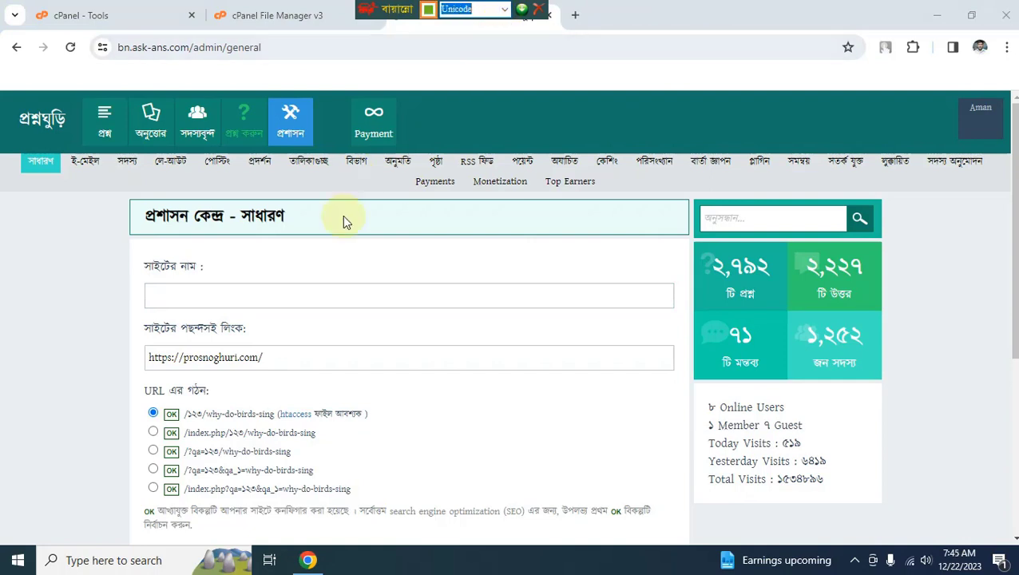
{"action": "left_click", "coordinate": [335, 292]}
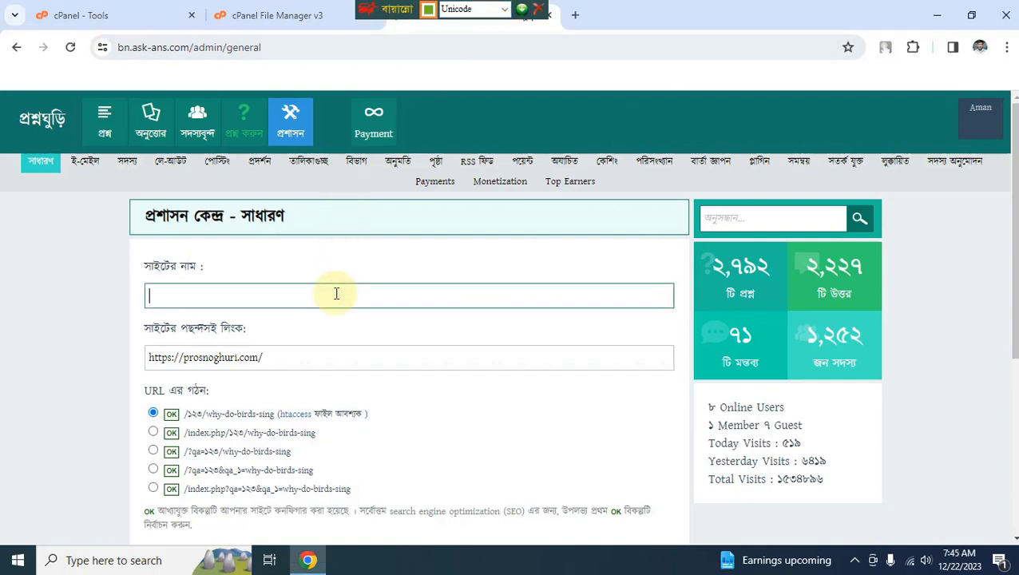
{"action": "type", "text": "বাংলা অ্যানসার"}
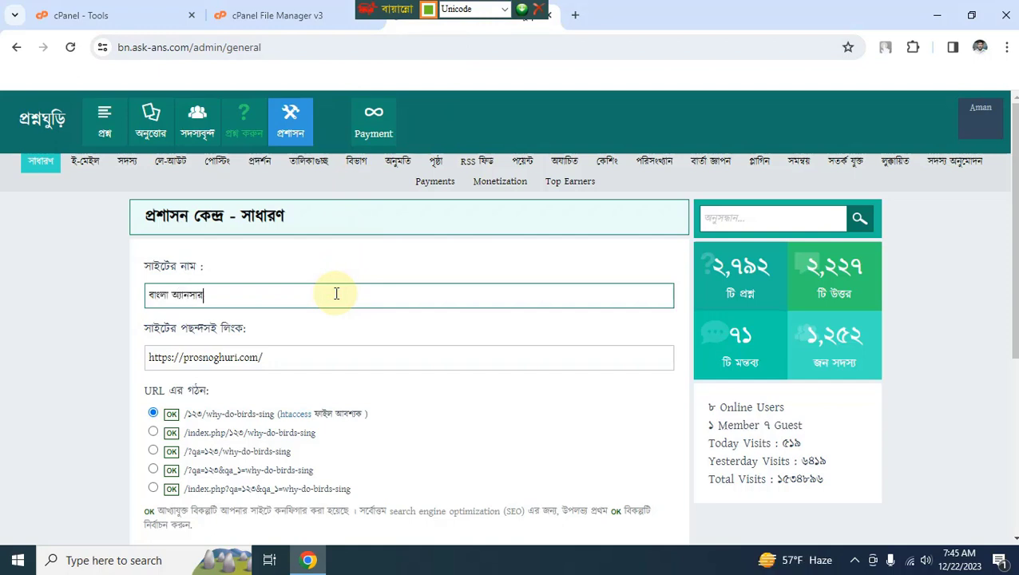
{"action": "left_click", "coordinate": [504, 9]}
{"action": "left_click", "coordinate": [488, 26]}
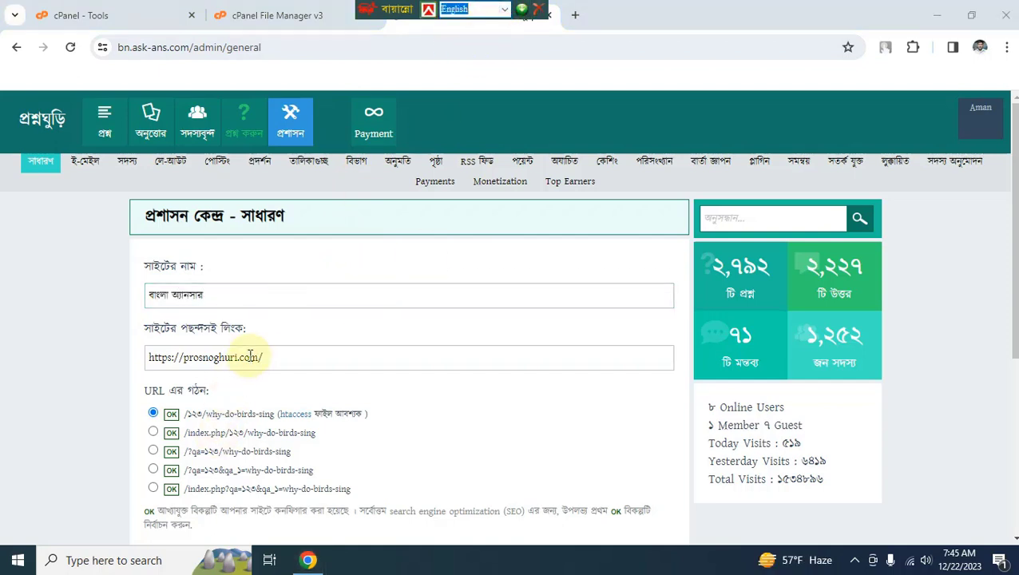
{"action": "left_click", "coordinate": [238, 356]}
{"action": "key", "text": "BackSpace"}
{"action": "key", "text": "BackSpace"}
{"action": "key", "text": "BackSpace"}
{"action": "key", "text": "BackSpace"}
{"action": "key", "text": "BackSpace"}
{"action": "key", "text": "BackSpace"}
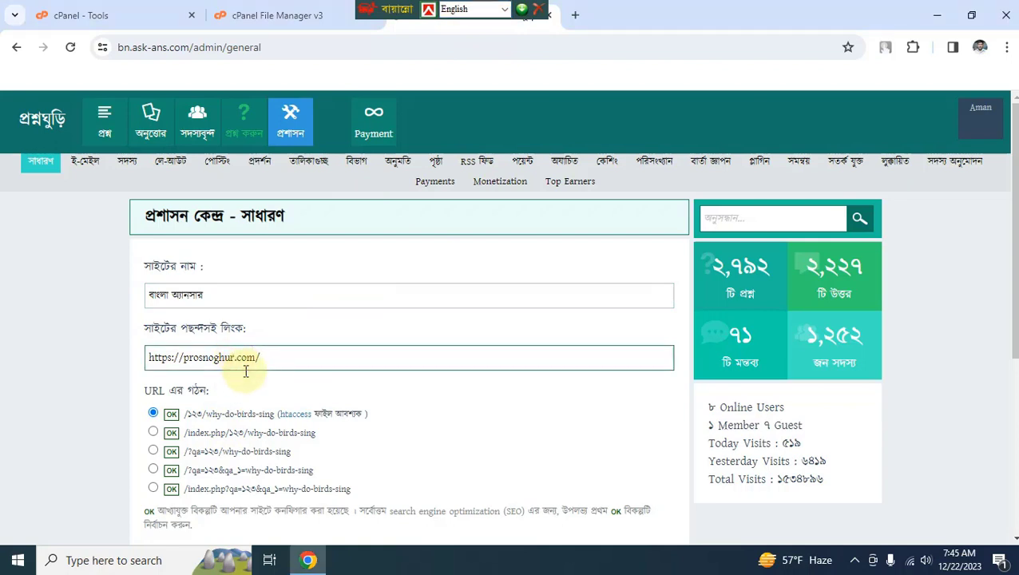
{"action": "key", "text": "BackSpace"}
{"action": "key", "text": "BackSpace"}
{"action": "key", "text": "BackSpace"}
{"action": "key", "text": "BackSpace"}
{"action": "key", "text": "BackSpace"}
{"action": "type", "text": "bn.ask-ans"}
{"action": "left_click_drag", "start_coordinate": [1014, 192], "coordinate": [990, 417]}
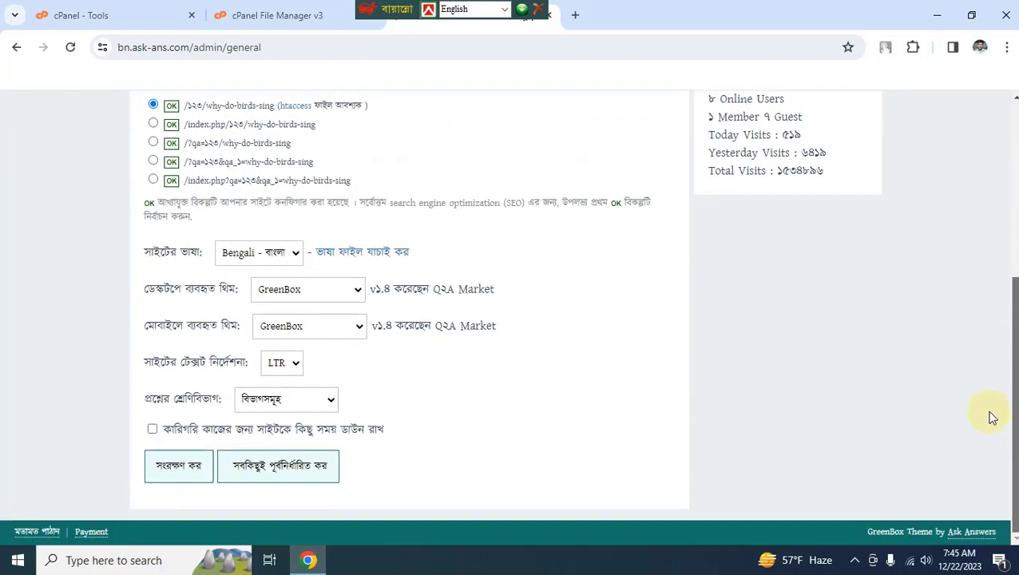
{"action": "left_click", "coordinate": [164, 463]}
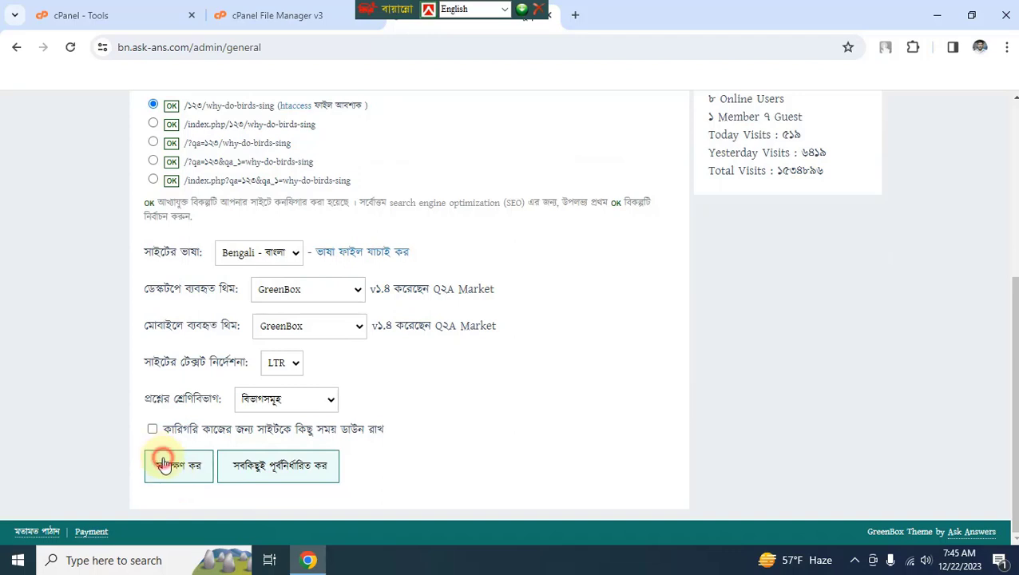